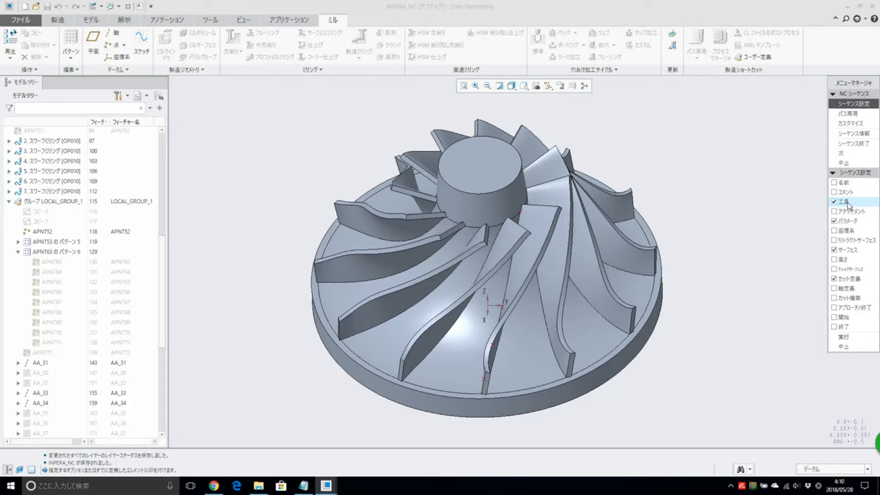
Add the retract surface (リトラクトサーフェス) and check surface (チェックサーフェス) to the sequence setup items and proceed with the definition.
{"action": "left_click", "coordinate": [843, 240]}
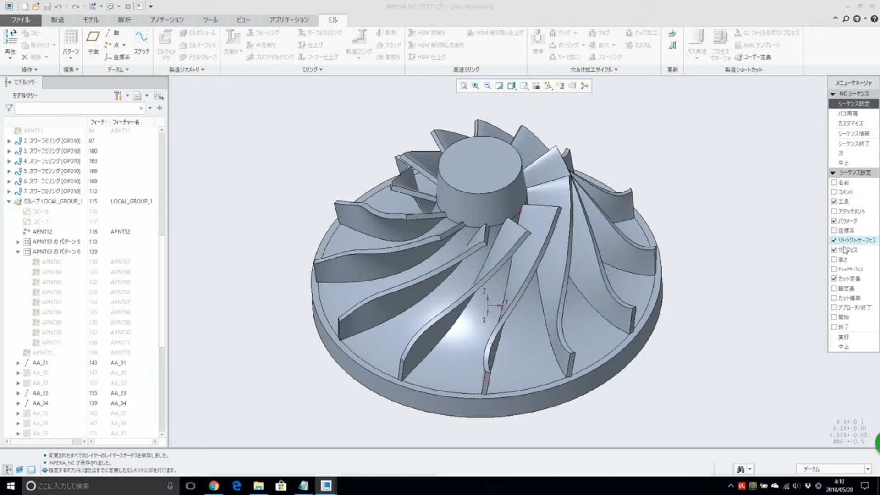
{"action": "left_click", "coordinate": [846, 269]}
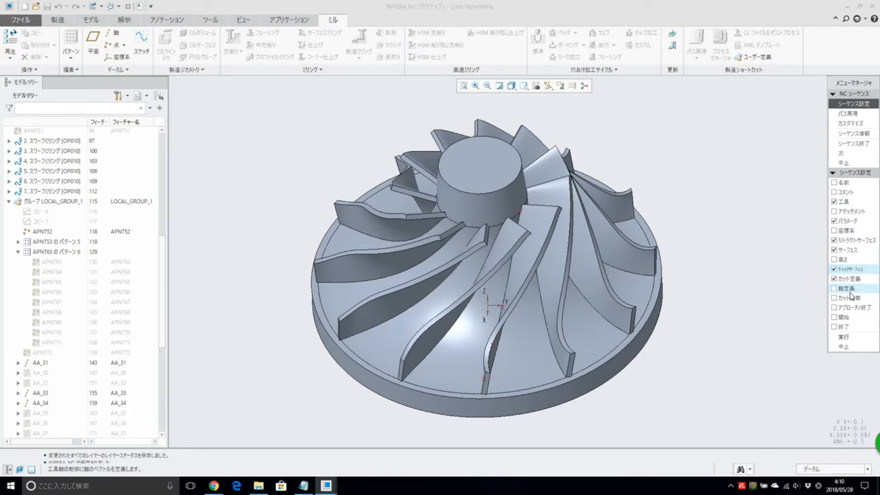
{"action": "left_click", "coordinate": [847, 338]}
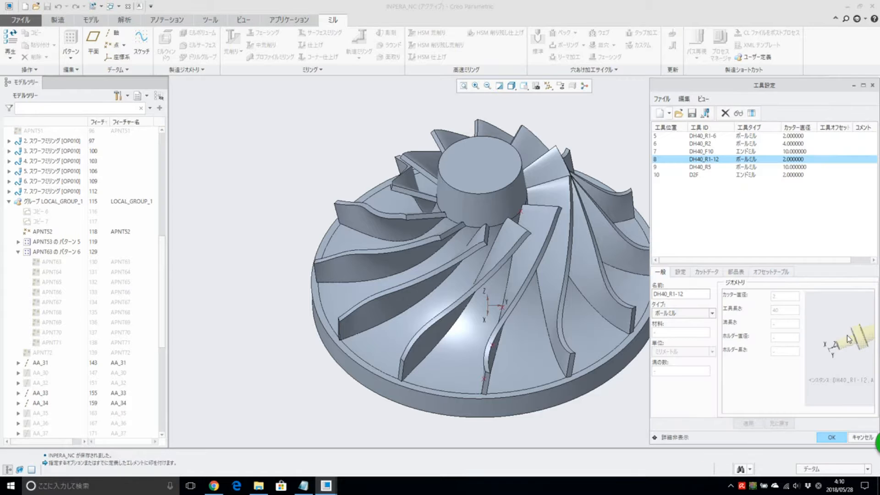
Check the preview of ball mill DH40_R1-12 and accept it as the sequence's tool.
{"action": "scroll", "coordinate": [823, 355], "scroll_direction": "down", "scroll_amount": 3}
{"action": "scroll", "coordinate": [861, 331], "scroll_direction": "down", "scroll_amount": 3}
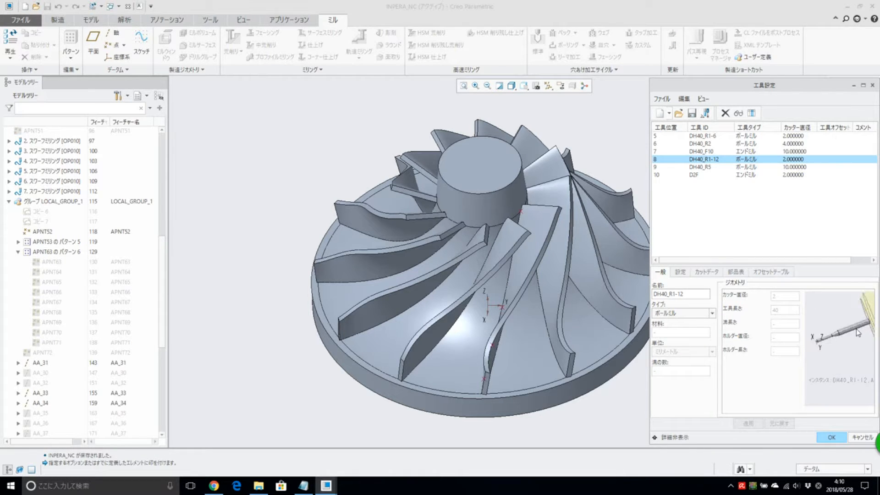
{"action": "scroll", "coordinate": [845, 342], "scroll_direction": "down", "scroll_amount": 1}
{"action": "middle_click_drag", "start_coordinate": [845, 342], "coordinate": [845, 342]}
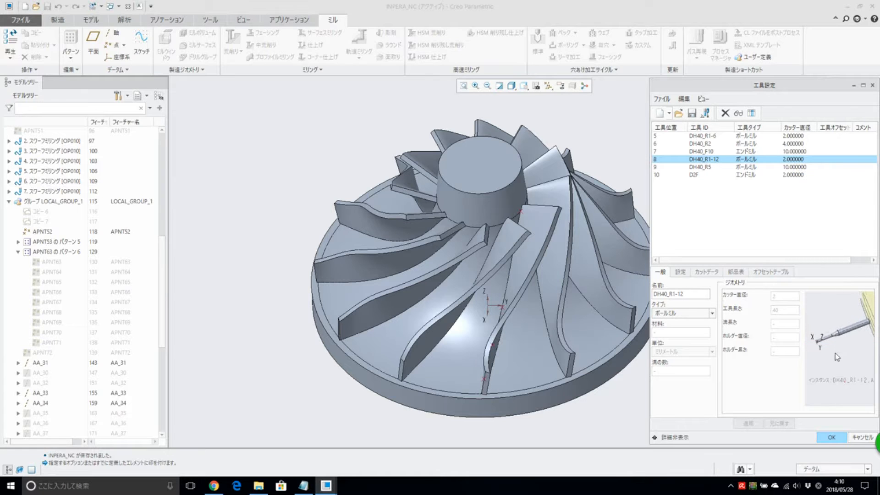
{"action": "left_click", "coordinate": [832, 439]}
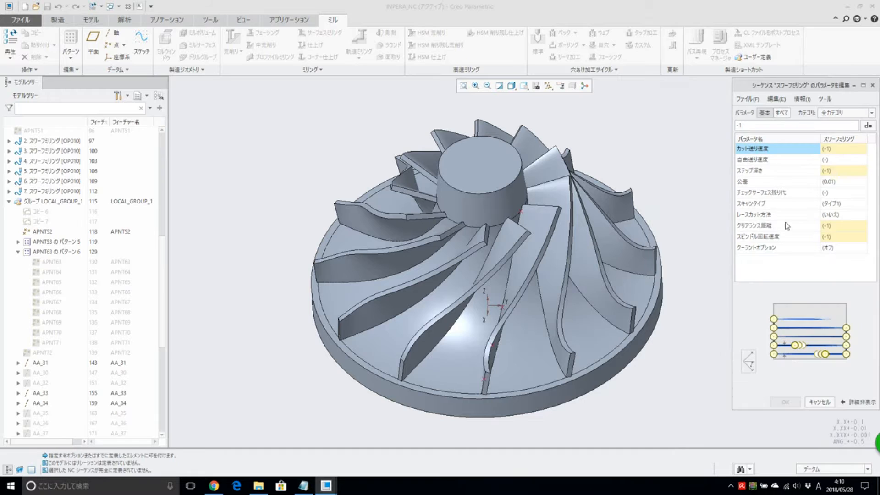
Set the swarf milling cut feed (カット送り速度) to 10, free feed (自由送り速度) to 10000 and step depth (ステップ深さ) to 3.
{"action": "left_click", "coordinate": [833, 148]}
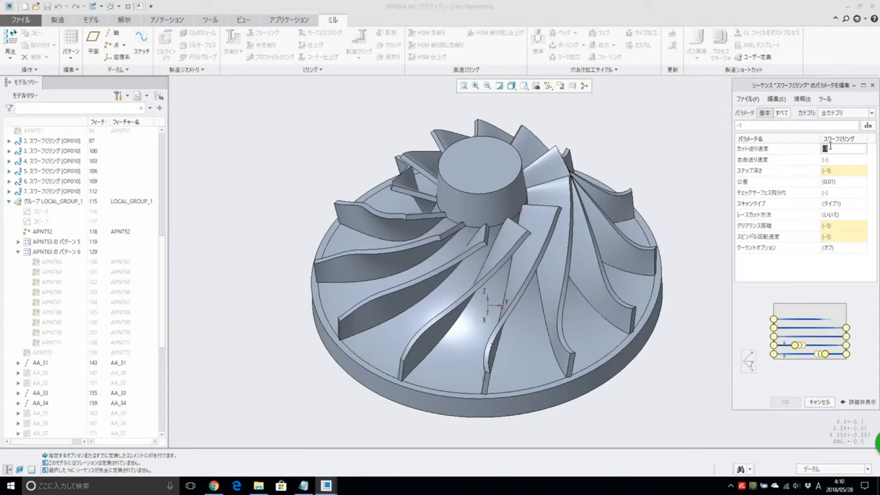
{"action": "type", "text": "10"}
{"action": "left_click", "coordinate": [846, 160]}
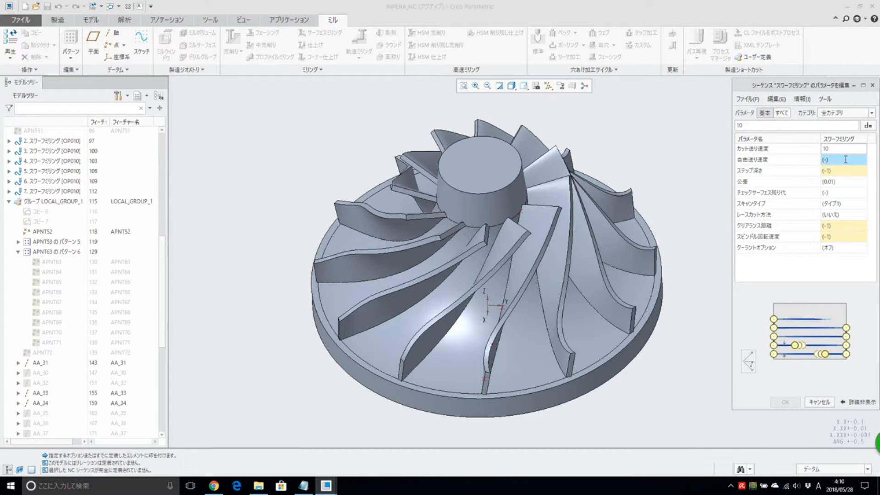
{"action": "type", "text": "000"}
{"action": "left_click", "coordinate": [844, 170]}
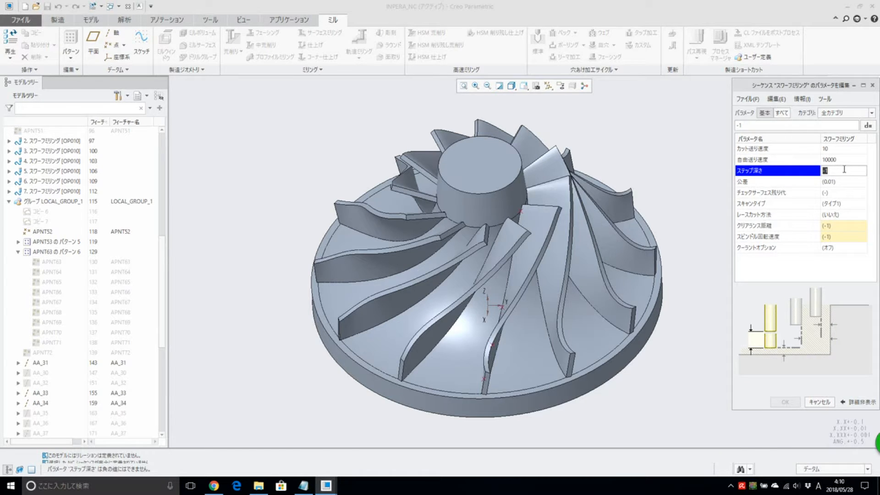
{"action": "type", "text": "3"}
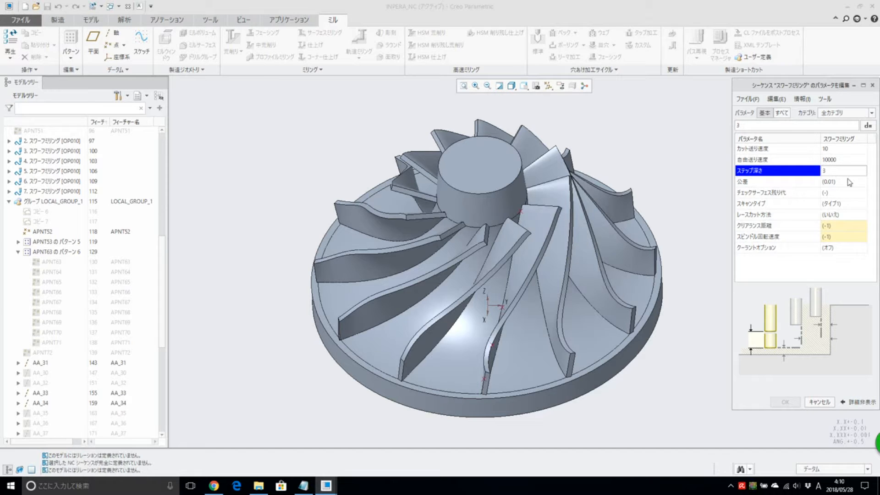
Set the lace option to 直線接続, clearance distance to 1, spindle speed to 15000 and coolant to オン, and accept the parameters.
{"action": "left_click", "coordinate": [849, 215]}
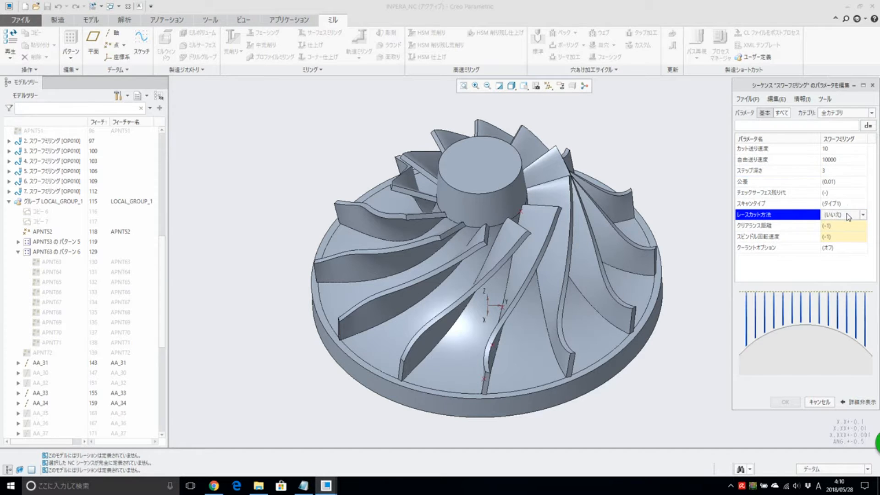
{"action": "left_click", "coordinate": [846, 223]}
{"action": "left_click", "coordinate": [847, 229]}
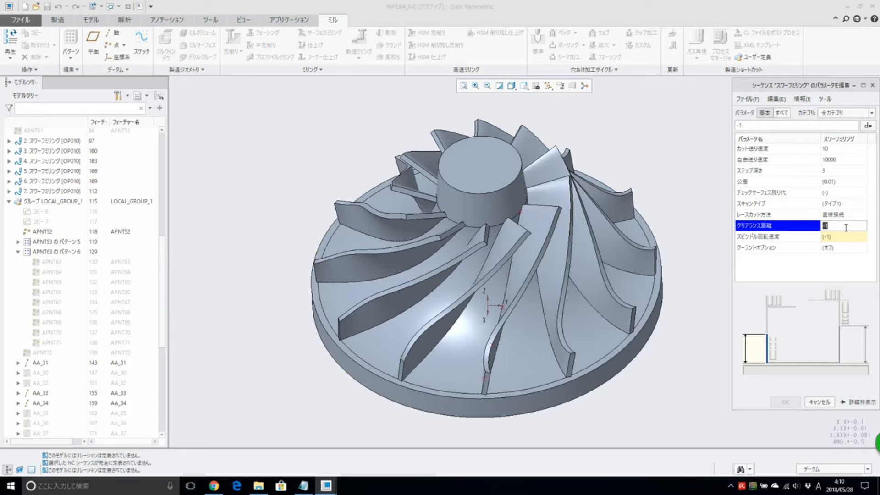
{"action": "left_click", "coordinate": [849, 237]}
{"action": "type", "text": "1"}
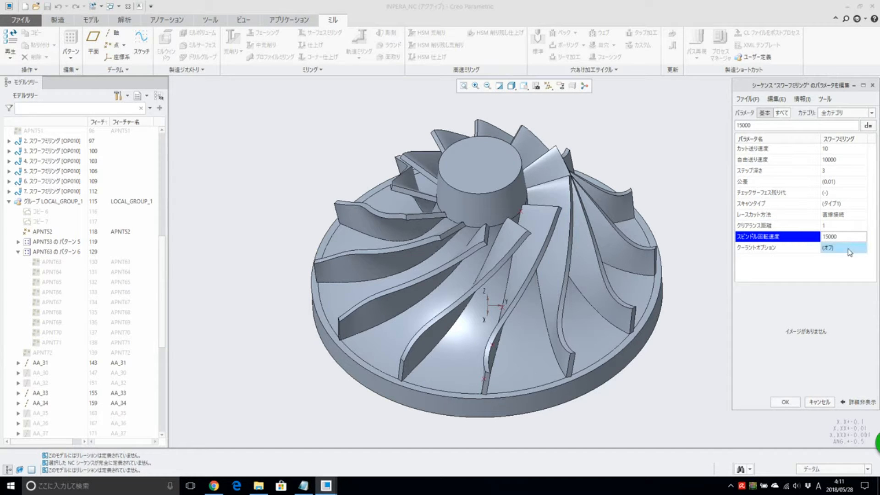
{"action": "left_click", "coordinate": [848, 248]}
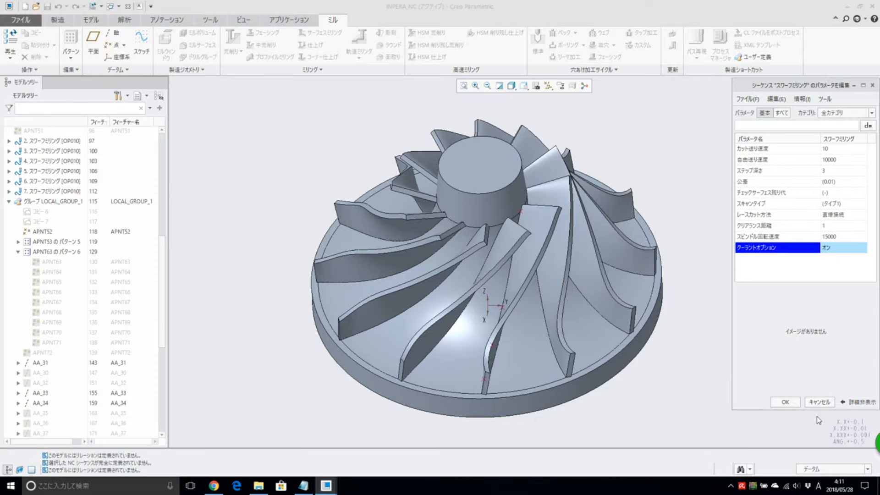
{"action": "left_click", "coordinate": [790, 401]}
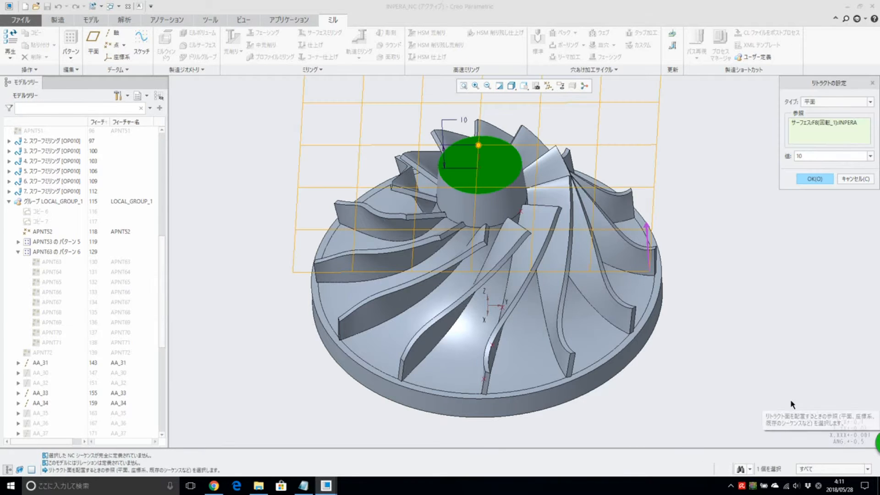
Define the retract surface as a sphere (球体) with a value of 80 about coordinate system ACS0.
{"action": "scroll", "coordinate": [715, 291], "scroll_direction": "up", "scroll_amount": 2}
{"action": "middle_click_drag", "start_coordinate": [563, 274], "coordinate": [590, 256]}
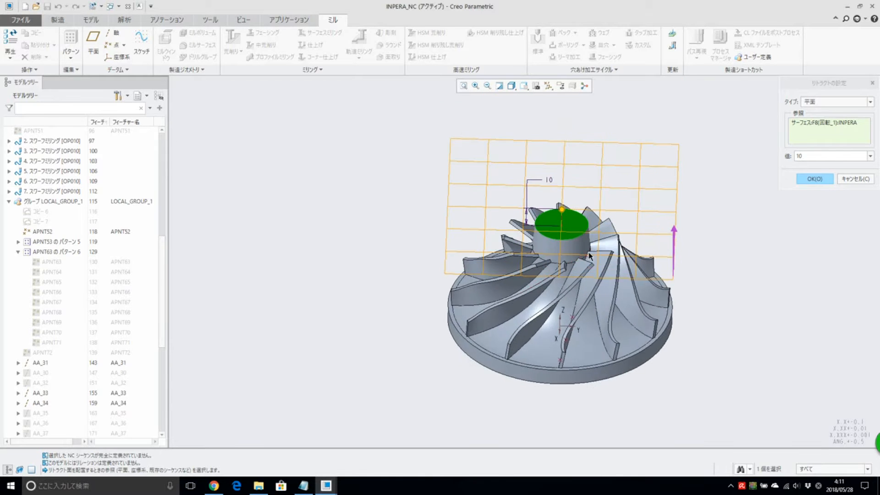
{"action": "left_click", "coordinate": [828, 101]}
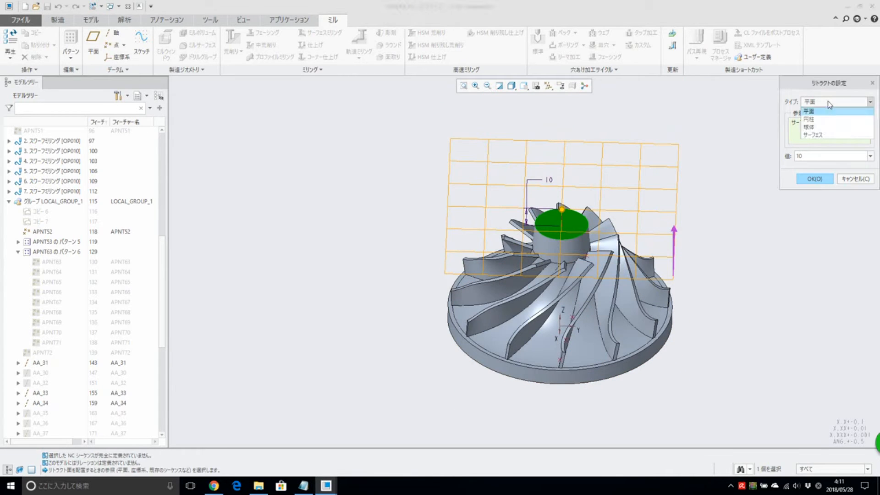
{"action": "left_click", "coordinate": [830, 128]}
{"action": "double_click", "coordinate": [824, 156]}
{"action": "type", "text": "8"}
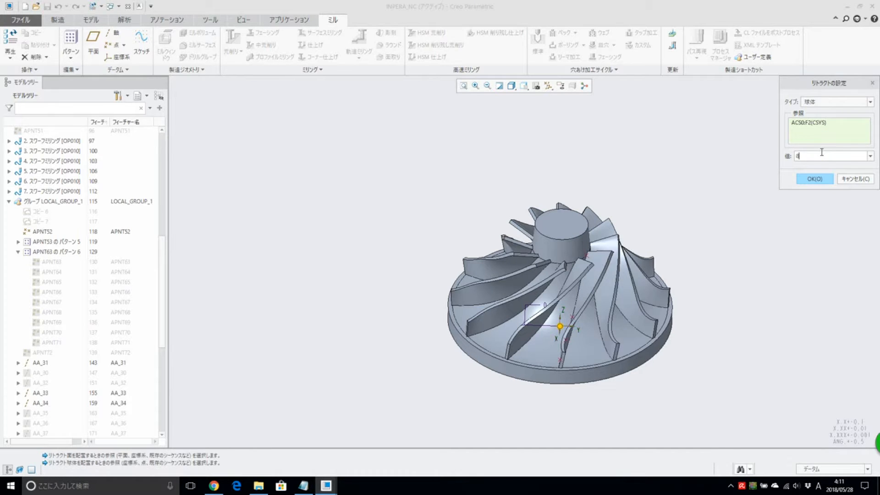
{"action": "key", "text": "Return"}
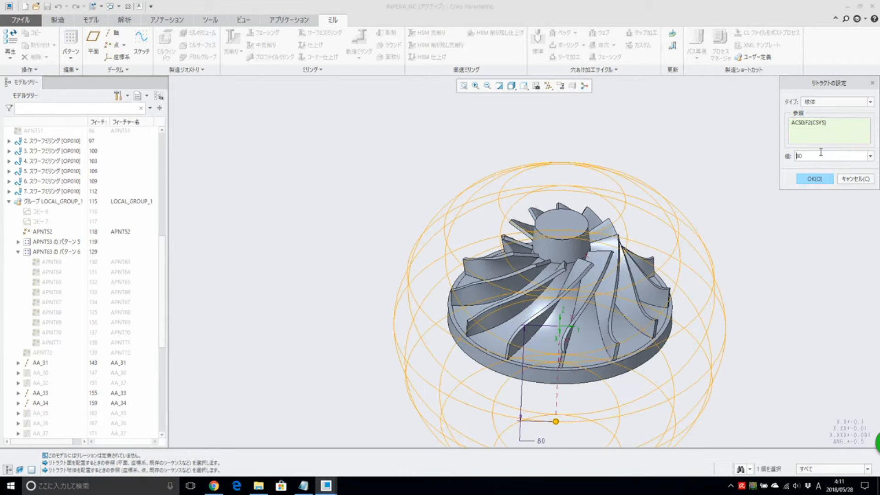
{"action": "middle_click_drag", "start_coordinate": [527, 291], "coordinate": [546, 294]}
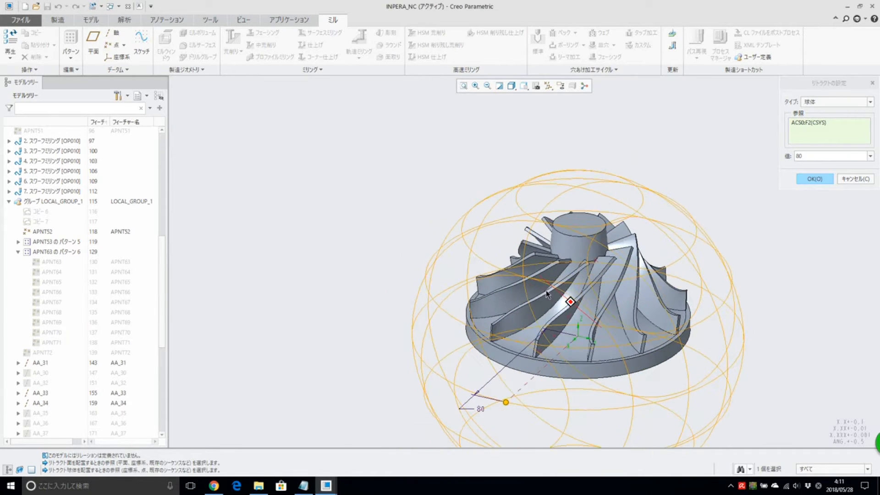
{"action": "middle_click_drag", "start_coordinate": [685, 295], "coordinate": [598, 262], "text": "shift"}
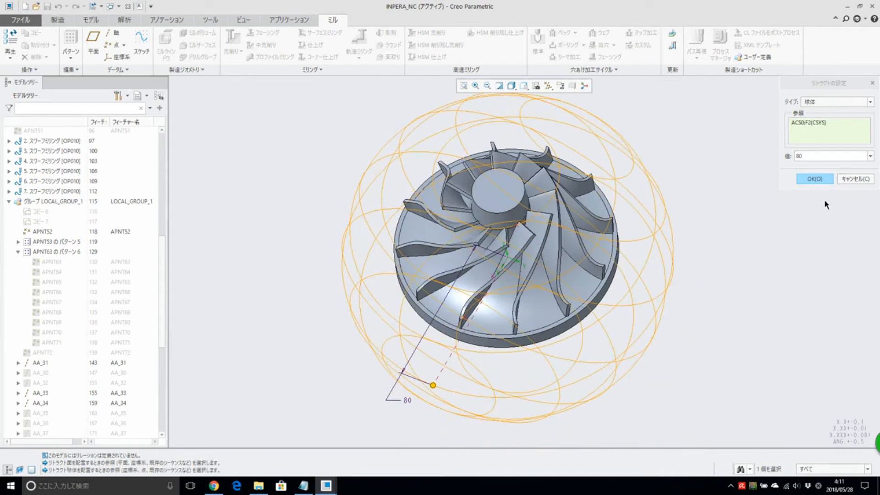
{"action": "left_click", "coordinate": [806, 179]}
Select the side surface of the front splitter blade from the model as the surface to machine.
{"action": "scroll", "coordinate": [673, 229], "scroll_direction": "down", "scroll_amount": 4}
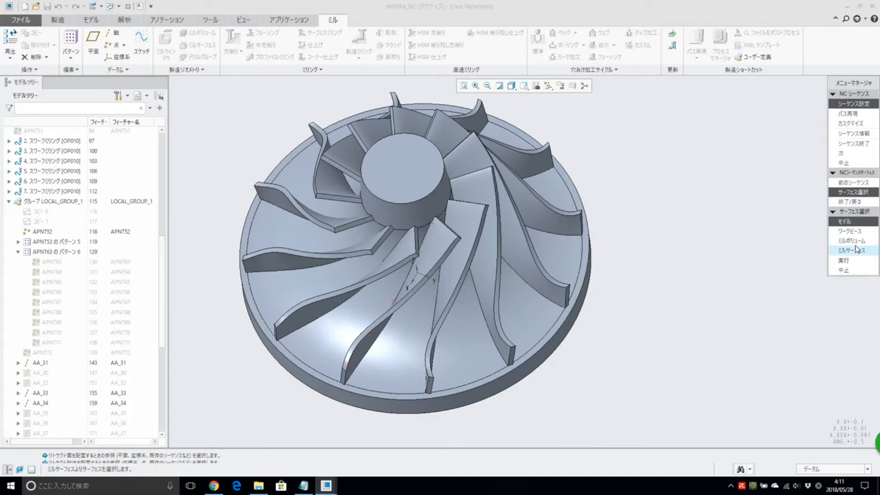
{"action": "left_click", "coordinate": [846, 260]}
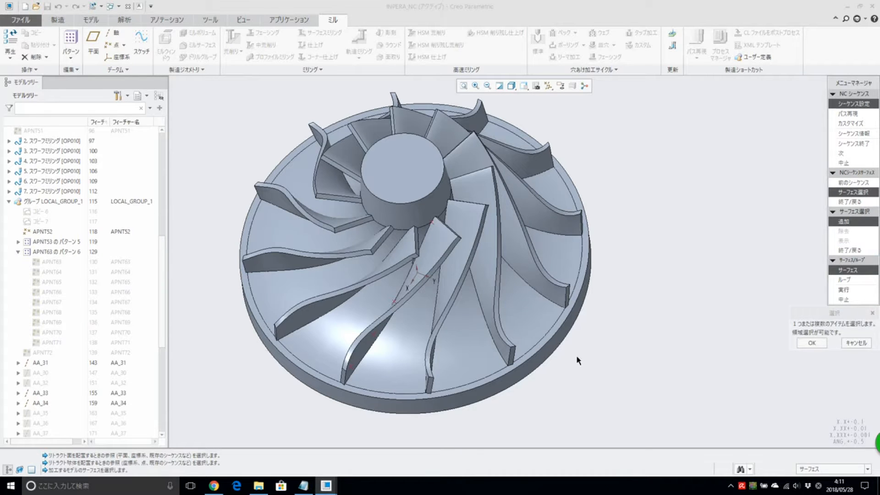
{"action": "middle_click_drag", "start_coordinate": [574, 360], "coordinate": [473, 242]}
{"action": "left_click", "coordinate": [503, 227]}
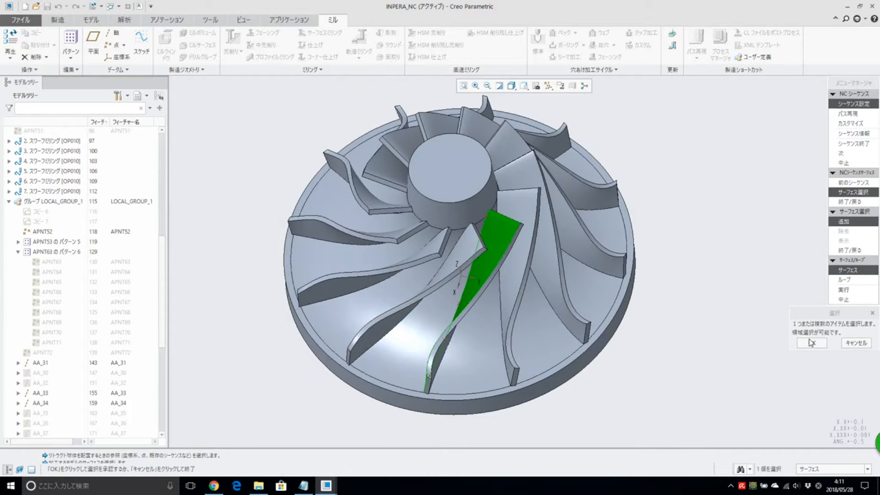
{"action": "left_click", "coordinate": [812, 342]}
{"action": "left_click", "coordinate": [848, 290]}
{"action": "left_click", "coordinate": [852, 251]}
{"action": "left_click", "coordinate": [842, 204]}
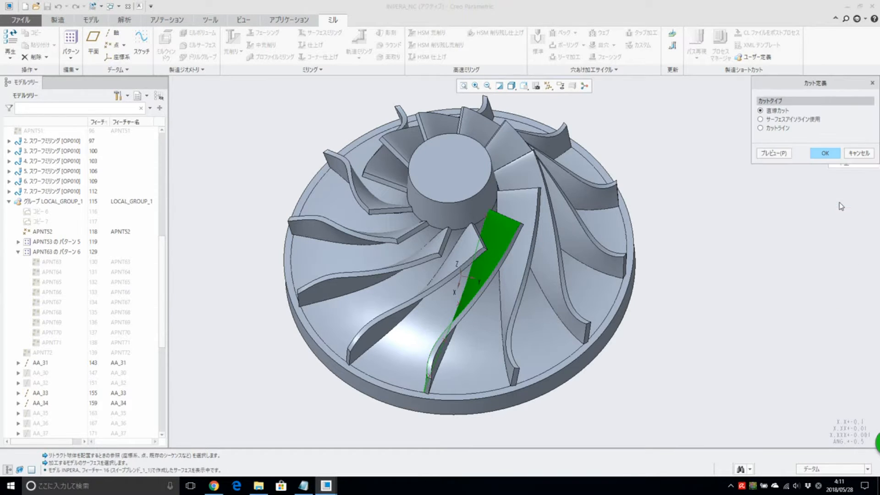
Set the cut type to cut line (カットライン) and add the first cut line from the tangent edge chain along the blade's root.
{"action": "left_click", "coordinate": [772, 129]}
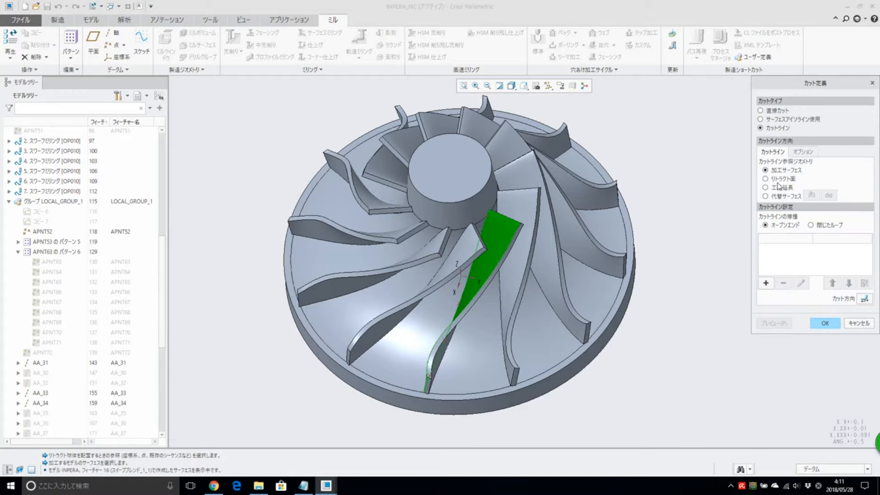
{"action": "left_click", "coordinate": [766, 284]}
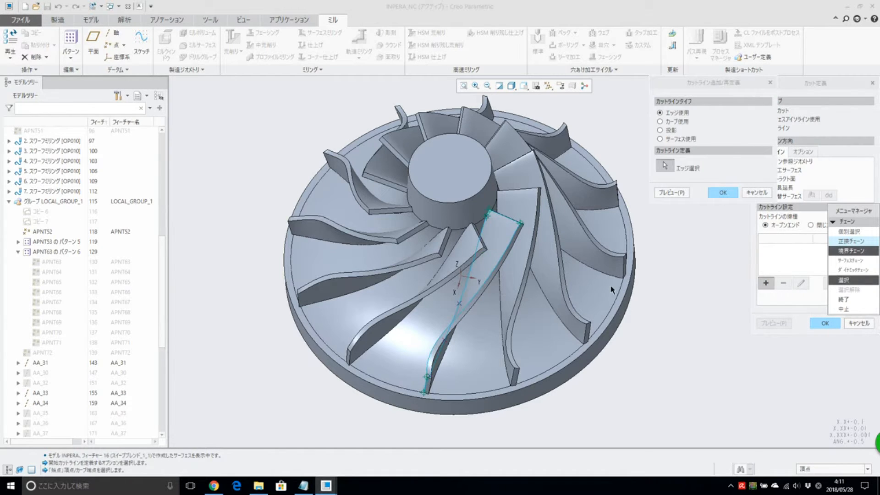
{"action": "scroll", "coordinate": [507, 296], "scroll_direction": "down", "scroll_amount": 2}
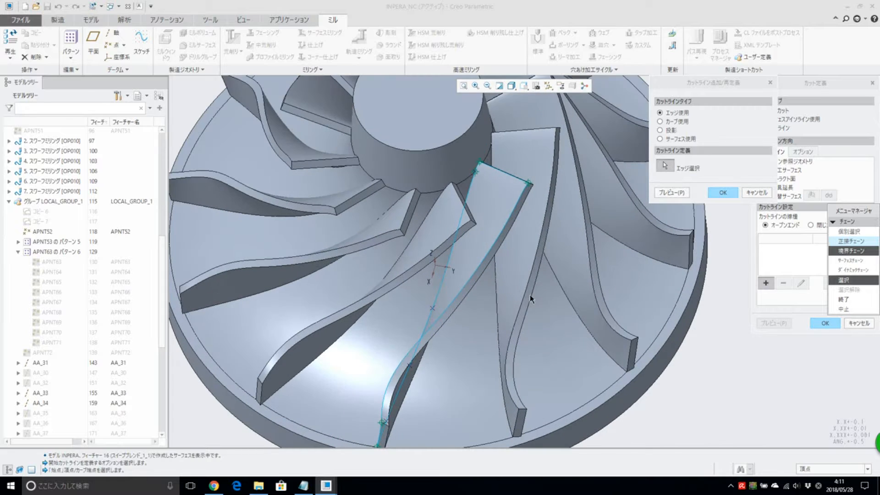
{"action": "left_click", "coordinate": [849, 241]}
{"action": "left_click", "coordinate": [450, 266]}
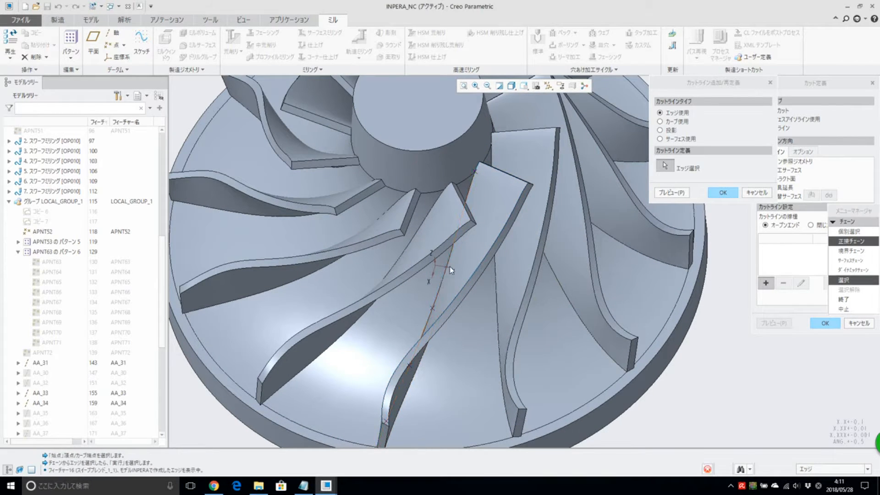
{"action": "middle_click", "coordinate": [485, 280]}
{"action": "left_click", "coordinate": [673, 194]}
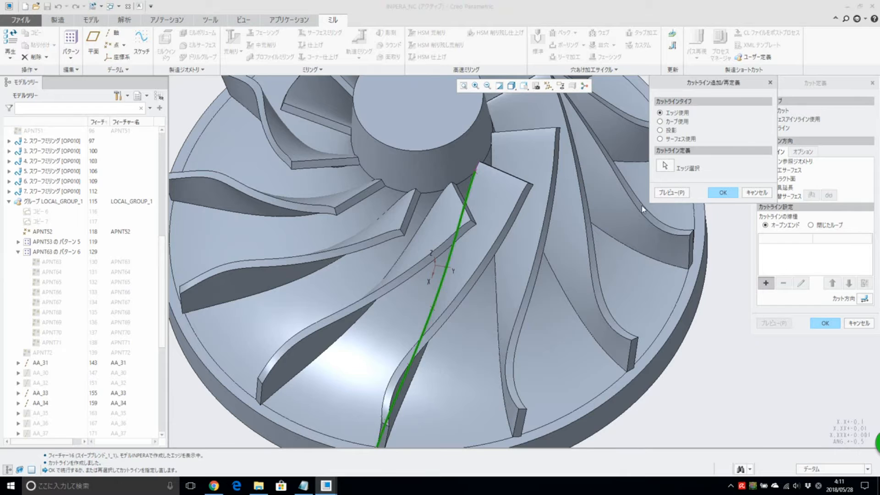
{"action": "middle_click_drag", "start_coordinate": [480, 239], "coordinate": [544, 219]}
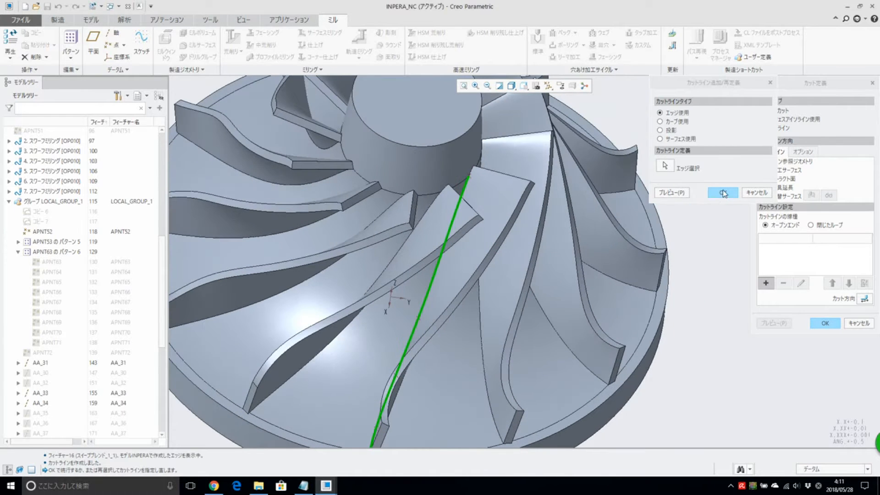
{"action": "left_click", "coordinate": [724, 193]}
Add a second cut line from the tangent edge chain along the blade's upper edge.
{"action": "left_click", "coordinate": [766, 283]}
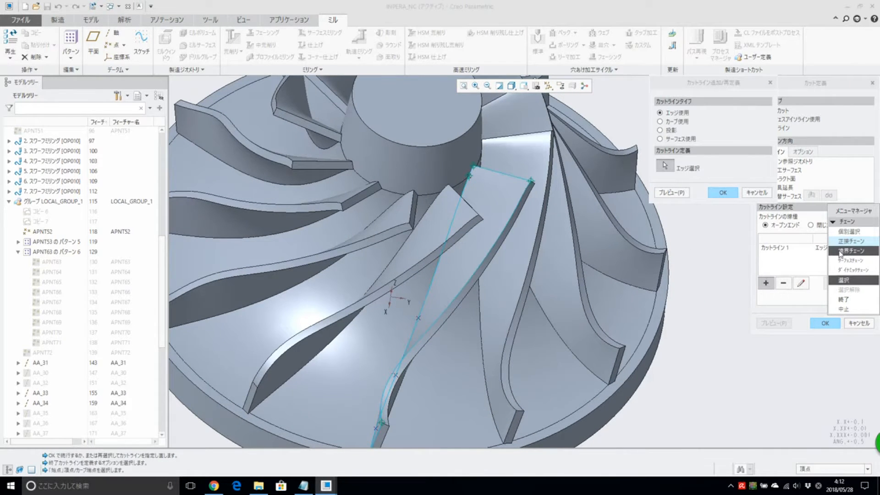
{"action": "left_click", "coordinate": [849, 244]}
{"action": "left_click", "coordinate": [496, 248]}
{"action": "middle_click", "coordinate": [499, 280]}
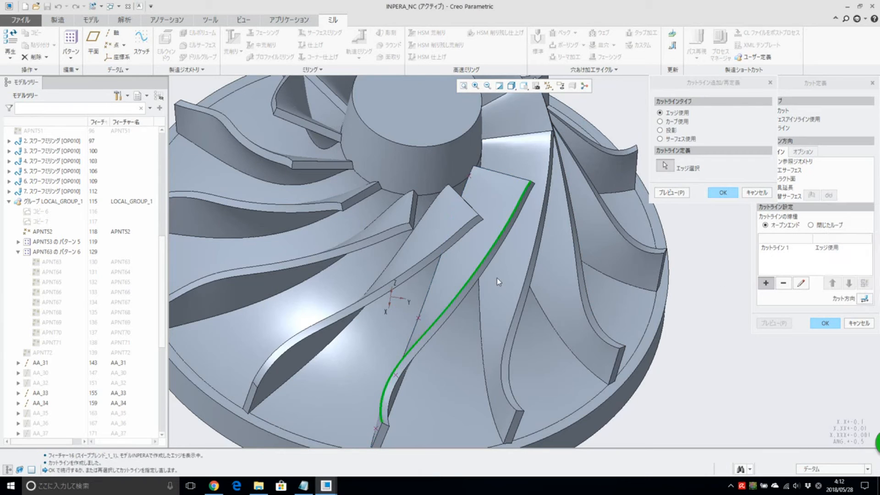
{"action": "left_click", "coordinate": [665, 194]}
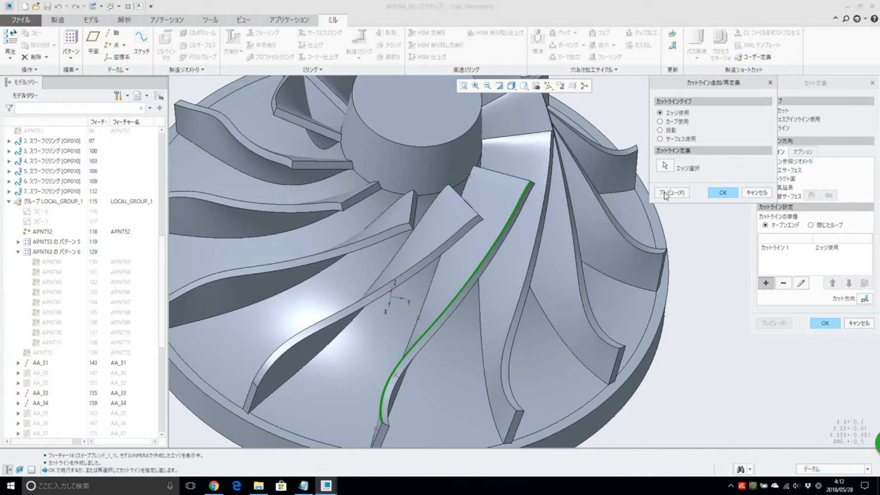
{"action": "left_click", "coordinate": [725, 193]}
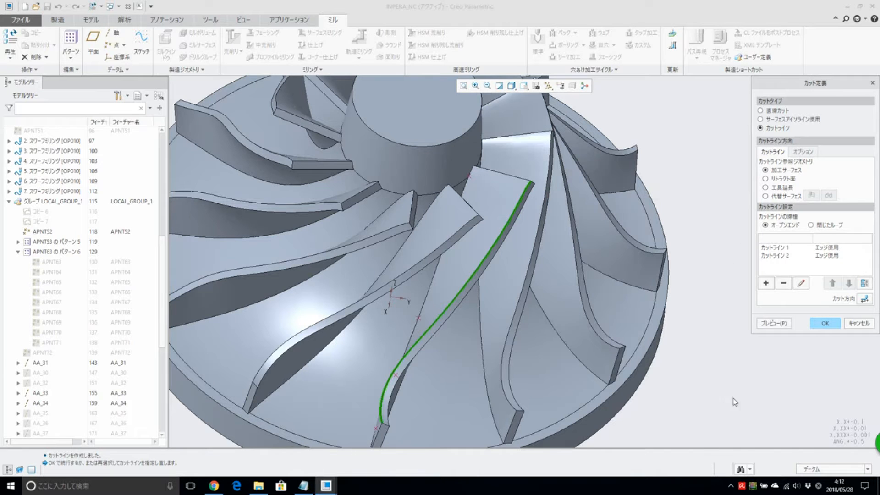
Preview the cut lines between the blade's root and upper edge, then accept the cut definition.
{"action": "middle_click_drag", "start_coordinate": [449, 316], "coordinate": [505, 321]}
{"action": "middle_click_drag", "start_coordinate": [578, 352], "coordinate": [592, 338], "text": "shift"}
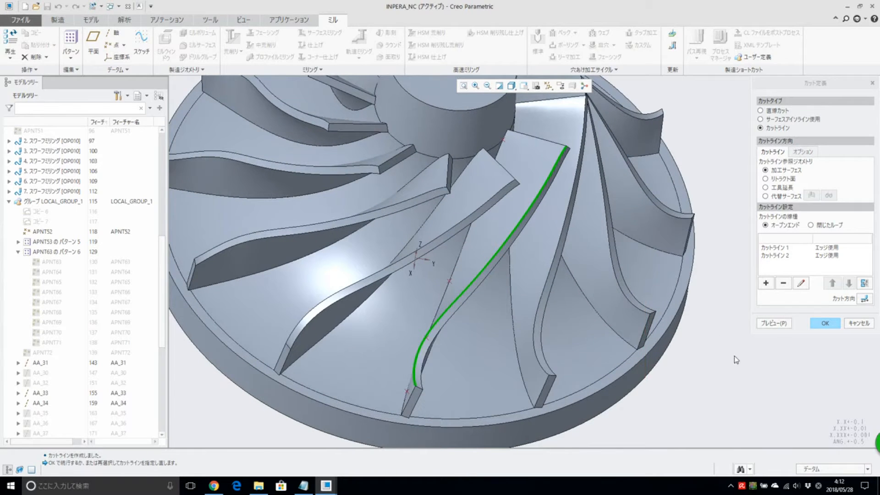
{"action": "left_click", "coordinate": [774, 324]}
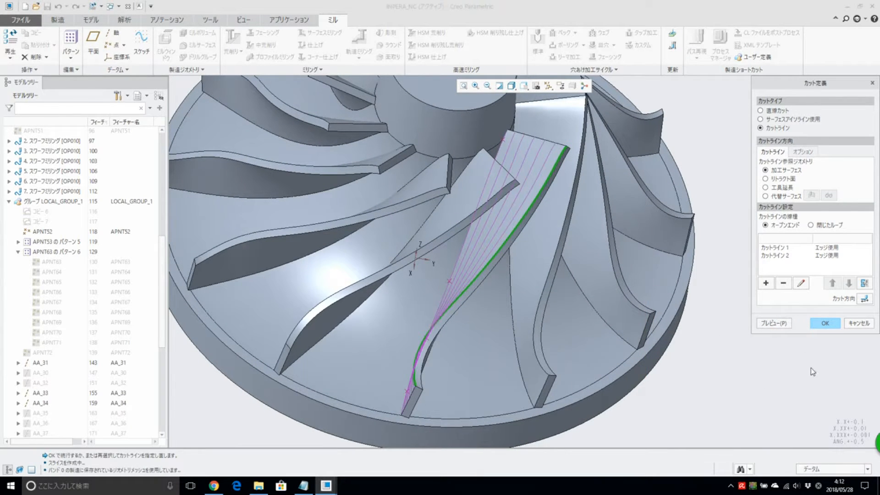
{"action": "left_click", "coordinate": [826, 324]}
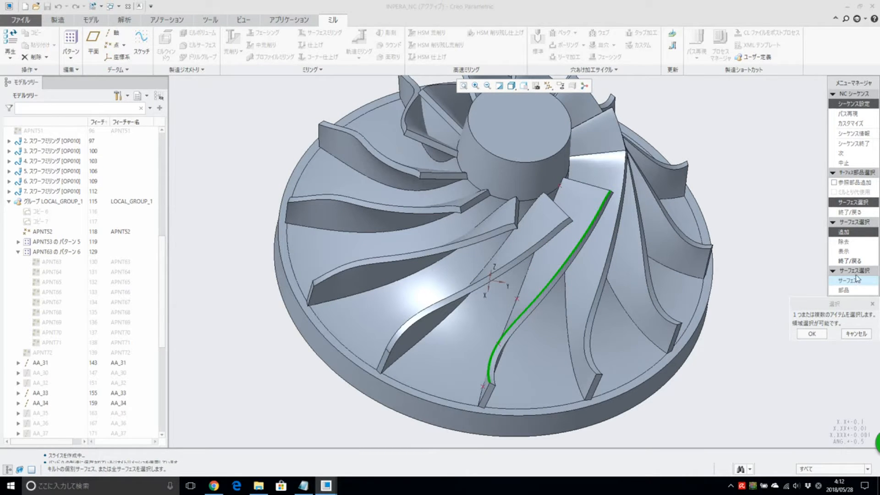
Finish the surface selection, add the reference part (参照部品追加) to the gouge check surfaces and complete the check surface definition.
{"action": "left_click", "coordinate": [851, 261]}
{"action": "left_click", "coordinate": [855, 184]}
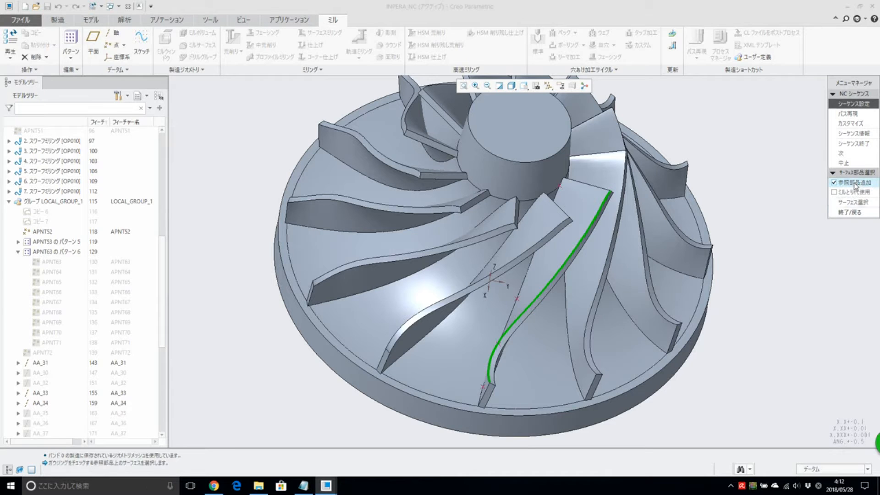
{"action": "left_click", "coordinate": [844, 212]}
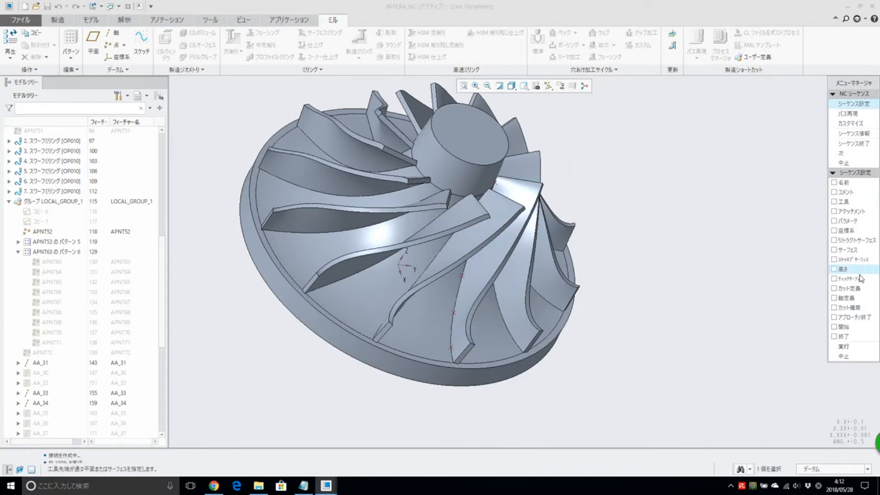
Start the tool axis definition (軸定義) for the sequence and turn on the display of datum axes.
{"action": "left_click", "coordinate": [846, 298]}
{"action": "left_click", "coordinate": [852, 342]}
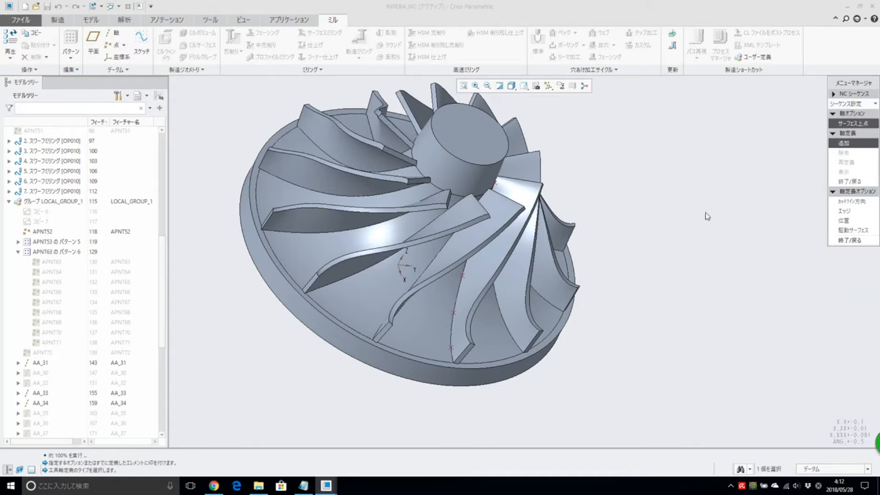
{"action": "left_click", "coordinate": [548, 86]}
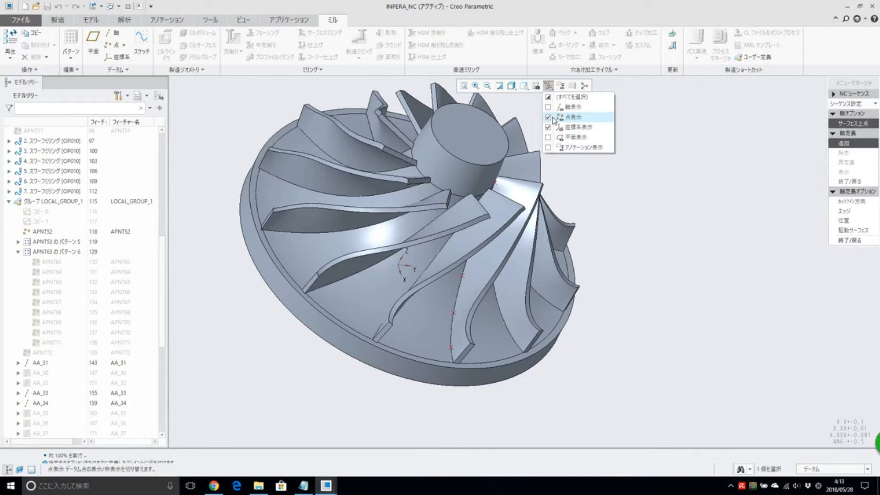
{"action": "left_click", "coordinate": [548, 107]}
Define the first tool axis by location, using point APNT52 near the hub and datum axis AA_31.
{"action": "middle_click_drag", "start_coordinate": [633, 278], "coordinate": [622, 273]}
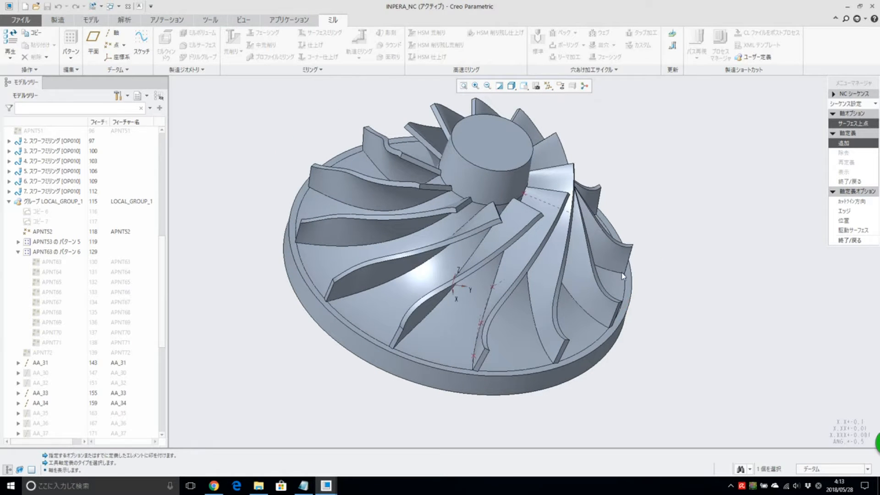
{"action": "middle_click", "coordinate": [752, 271]}
{"action": "scroll", "coordinate": [508, 235], "scroll_direction": "down", "scroll_amount": 3}
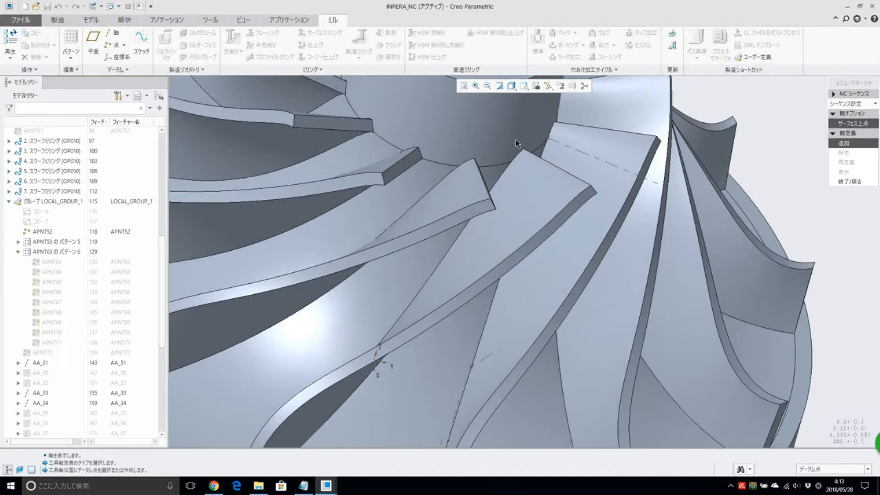
{"action": "left_click", "coordinate": [549, 139]}
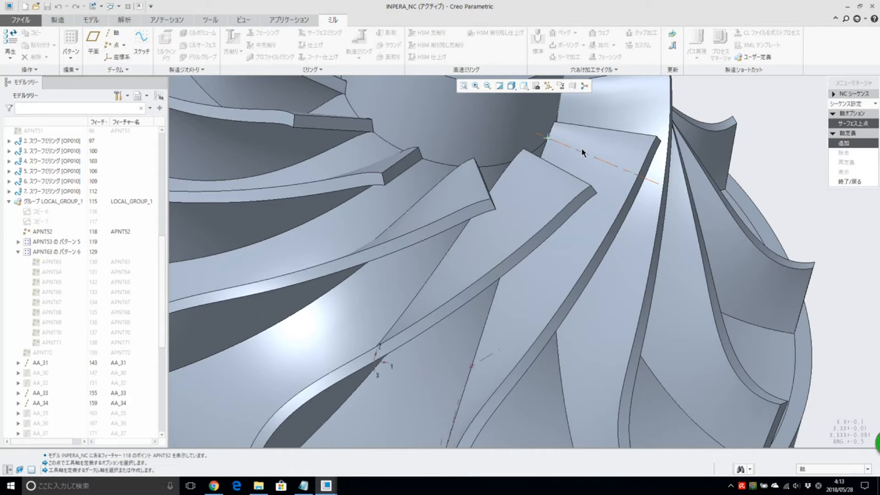
{"action": "left_click", "coordinate": [580, 150]}
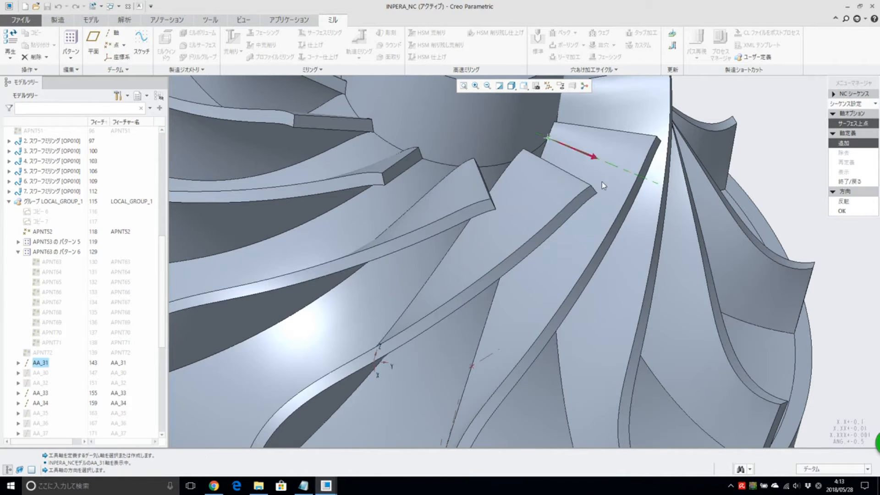
Define the second tool axis at the datum point midway along the blade's root, using the datum axis through it.
{"action": "scroll", "coordinate": [488, 327], "scroll_direction": "up", "scroll_amount": 3}
{"action": "scroll", "coordinate": [516, 336], "scroll_direction": "down", "scroll_amount": 5}
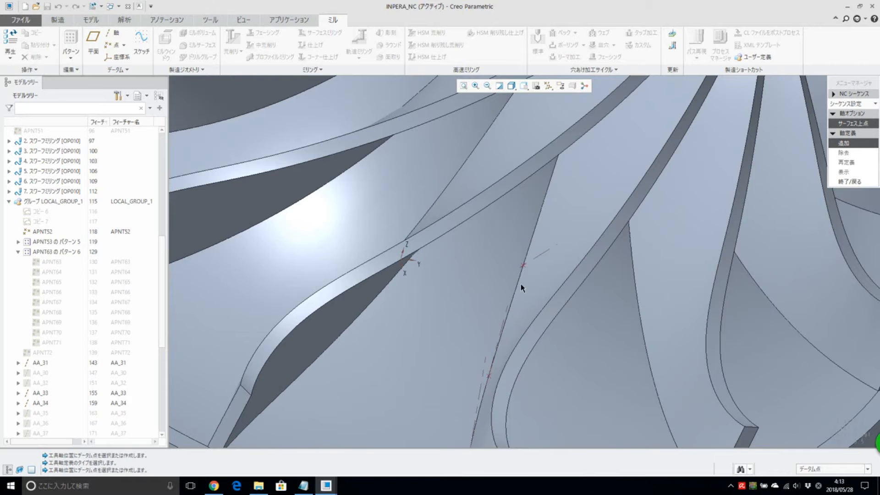
{"action": "left_click", "coordinate": [523, 265]}
{"action": "left_click", "coordinate": [538, 253]}
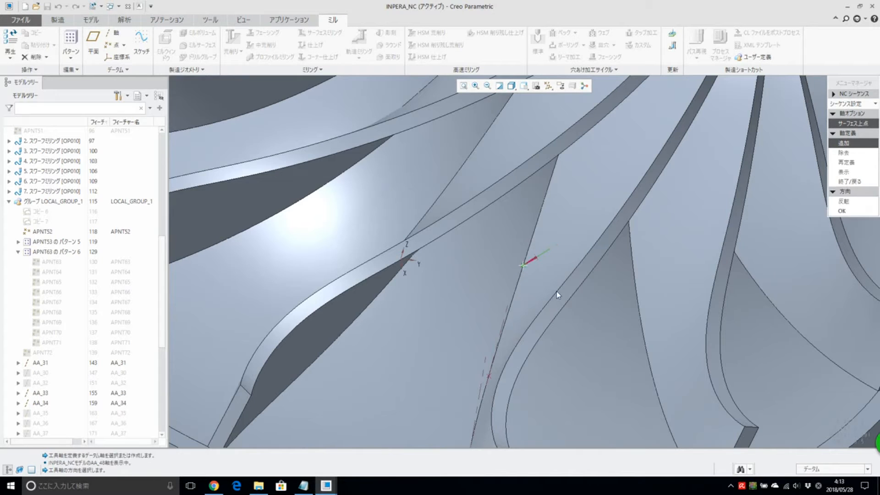
Define the third tool axis at point APNT60 on the outer part of the blade's root, along its datum axis.
{"action": "scroll", "coordinate": [545, 381], "scroll_direction": "up", "scroll_amount": 3}
{"action": "scroll", "coordinate": [545, 380], "scroll_direction": "down", "scroll_amount": 3}
{"action": "middle_click_drag", "start_coordinate": [545, 380], "coordinate": [526, 365]}
{"action": "middle_click", "coordinate": [526, 365]}
{"action": "left_click", "coordinate": [492, 328]}
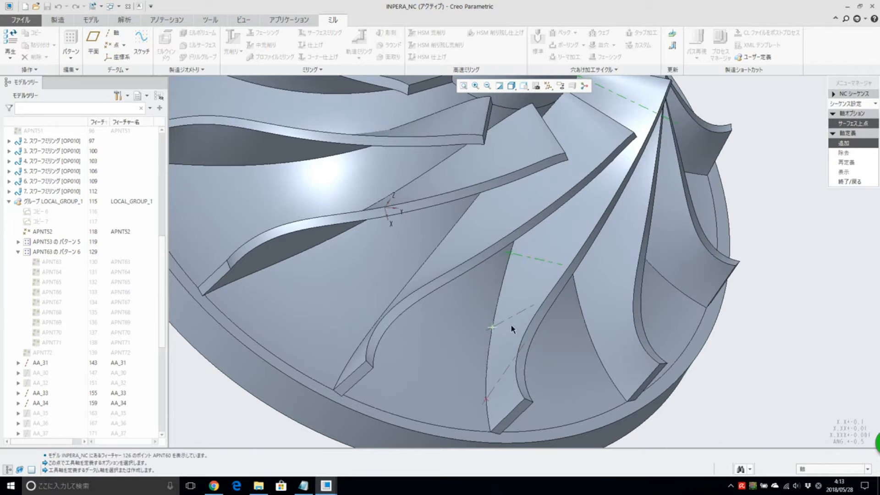
{"action": "left_click", "coordinate": [518, 319]}
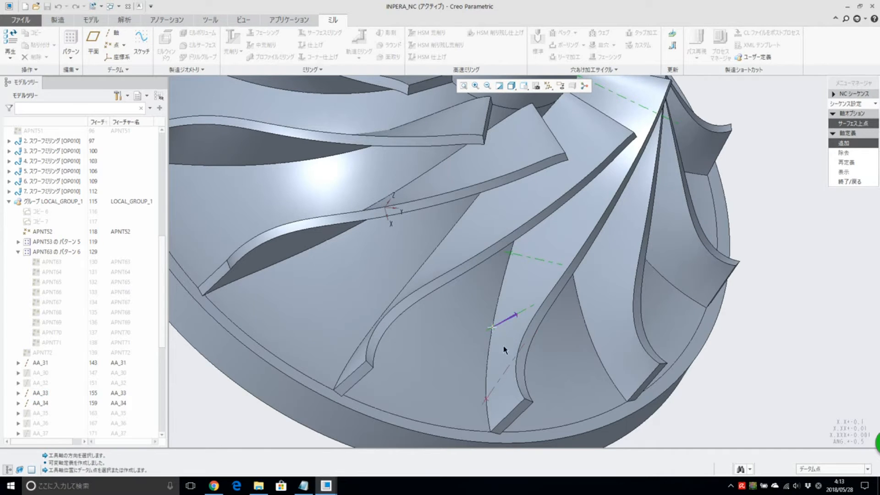
Define the fourth tool axis at the outermost point of the blade's root along its datum axis, and finish the axis definition.
{"action": "middle_click", "coordinate": [479, 417]}
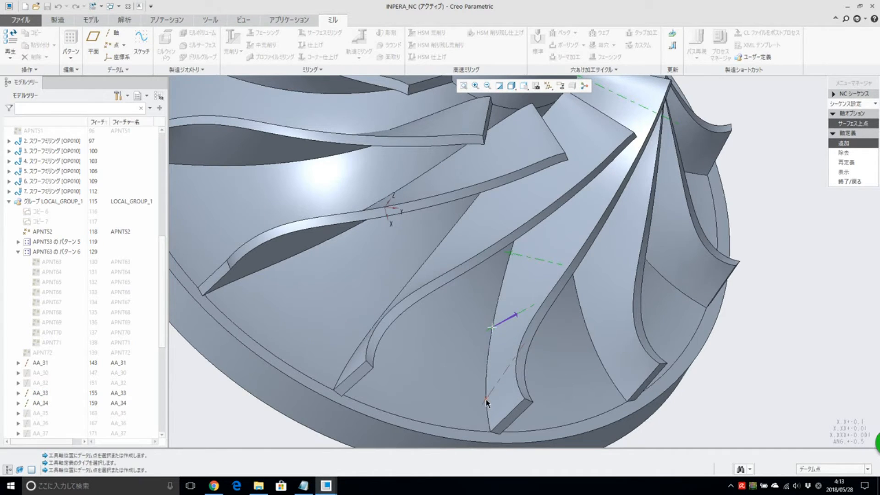
{"action": "left_click", "coordinate": [487, 402]}
{"action": "left_click", "coordinate": [497, 384]}
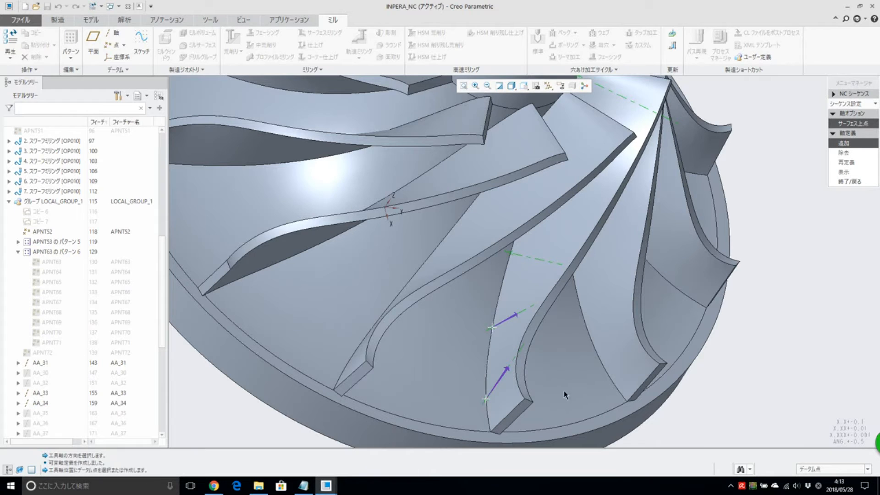
{"action": "left_click", "coordinate": [849, 182]}
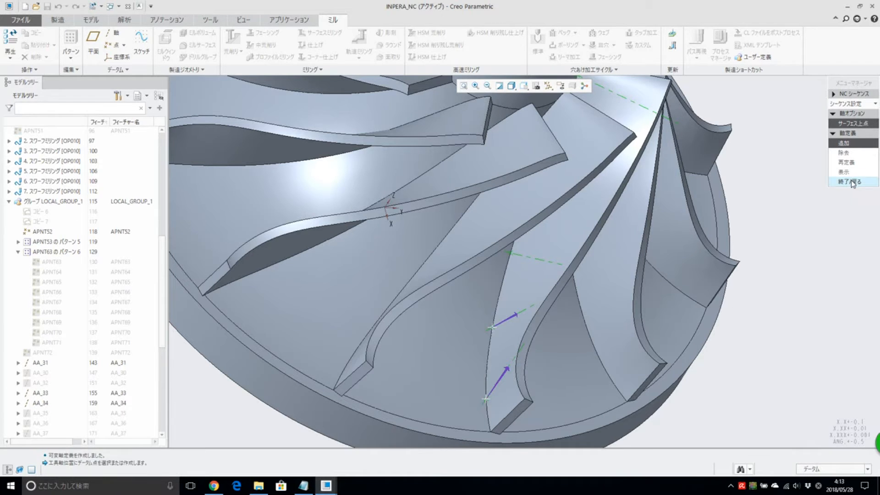
{"action": "scroll", "coordinate": [692, 273], "scroll_direction": "up", "scroll_amount": 2}
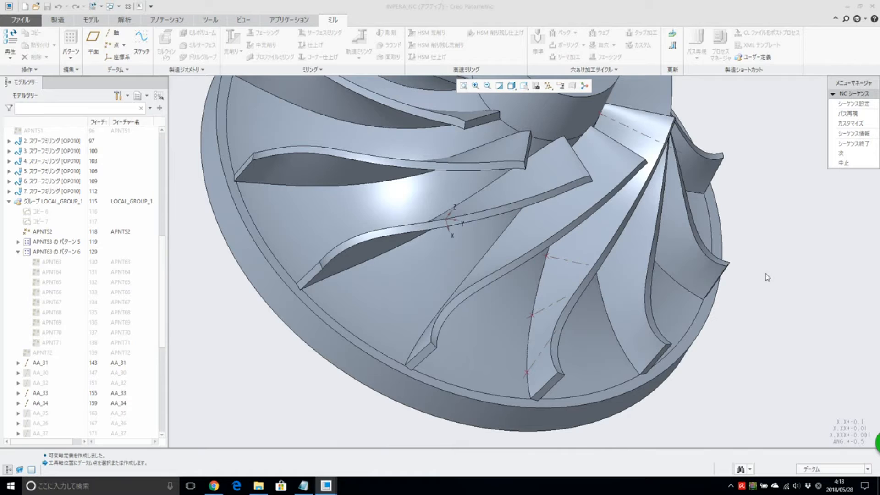
Compute the tool path and play it on screen (スクリーンプレイ), inspecting the tool motion around the blade, then close the playback.
{"action": "left_click", "coordinate": [860, 118]}
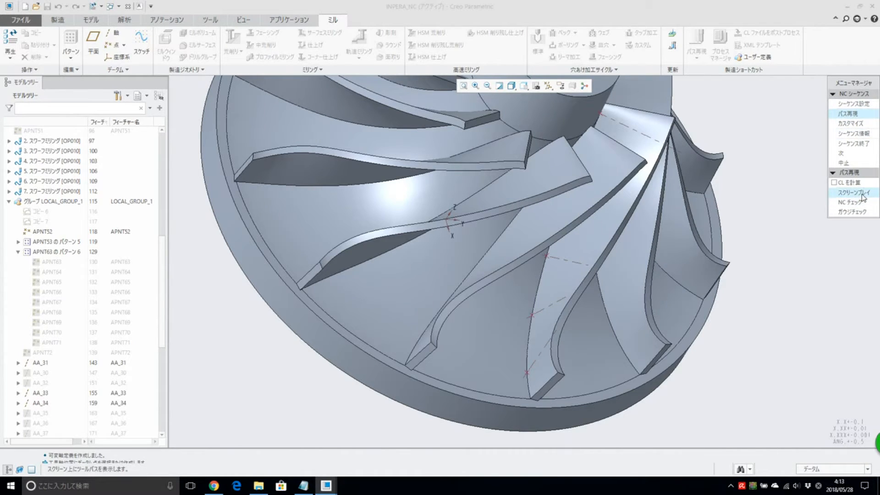
{"action": "left_click", "coordinate": [863, 195]}
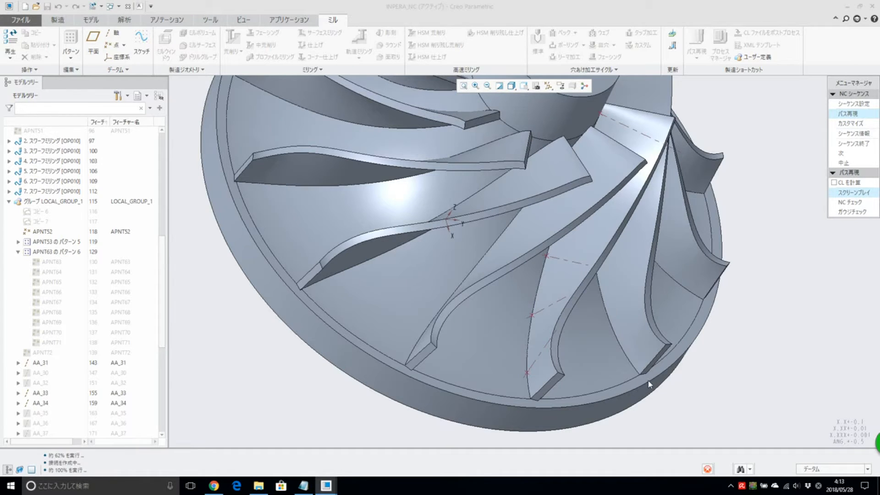
{"action": "scroll", "coordinate": [600, 260], "scroll_direction": "up", "scroll_amount": 2}
{"action": "mouse_move", "coordinate": [578, 169]}
{"action": "middle_mouse_down", "text": "shift"}
{"action": "mouse_move", "coordinate": [550, 205]}
{"action": "mouse_move", "coordinate": [518, 219]}
{"action": "mouse_move", "coordinate": [538, 239]}
{"action": "middle_mouse_up", "text": "shift"}
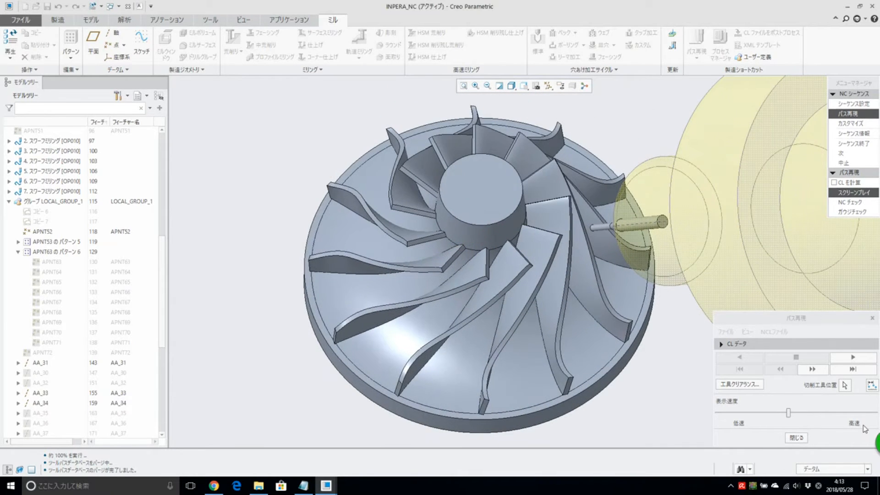
{"action": "left_click", "coordinate": [852, 357]}
{"action": "mouse_move", "coordinate": [515, 346]}
{"action": "middle_mouse_down"}
{"action": "mouse_move", "coordinate": [542, 336]}
{"action": "mouse_move", "coordinate": [518, 233]}
{"action": "mouse_move", "coordinate": [567, 311]}
{"action": "middle_mouse_up"}
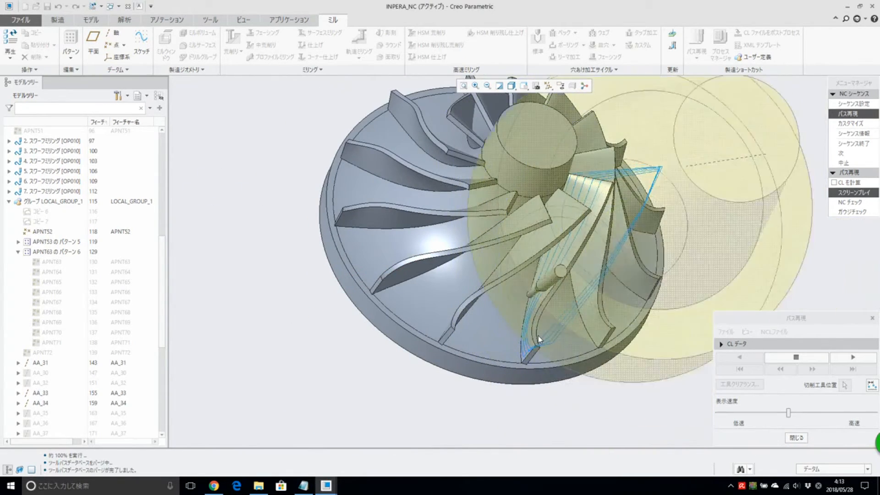
{"action": "scroll", "coordinate": [567, 247], "scroll_direction": "down", "scroll_amount": 1}
{"action": "middle_click_drag", "start_coordinate": [566, 246], "coordinate": [492, 229]}
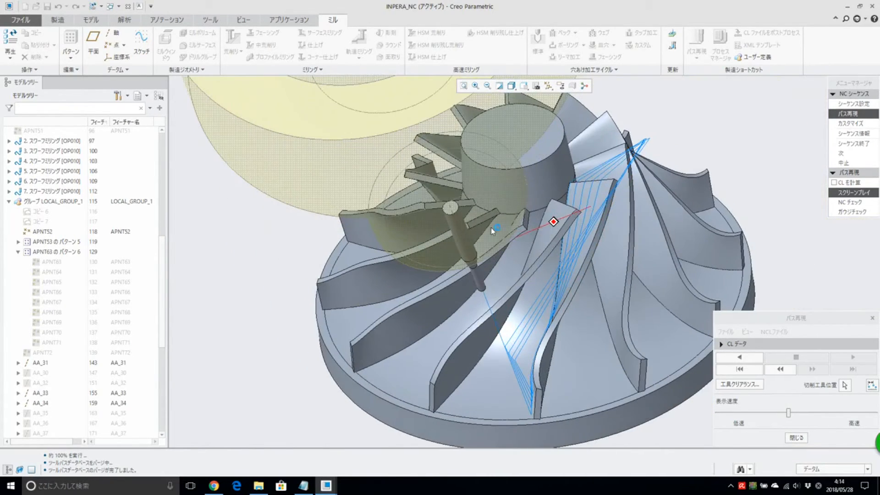
{"action": "left_click", "coordinate": [798, 438]}
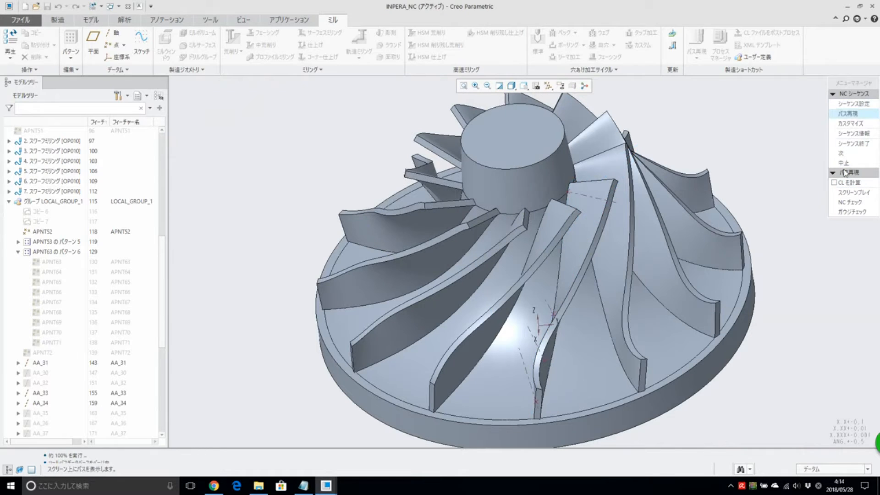
Reopen the swarf milling parameters and set the cut feed (カット送り速度) to 1000 and the free feed (自由送り速度) to "-".
{"action": "left_click", "coordinate": [860, 104]}
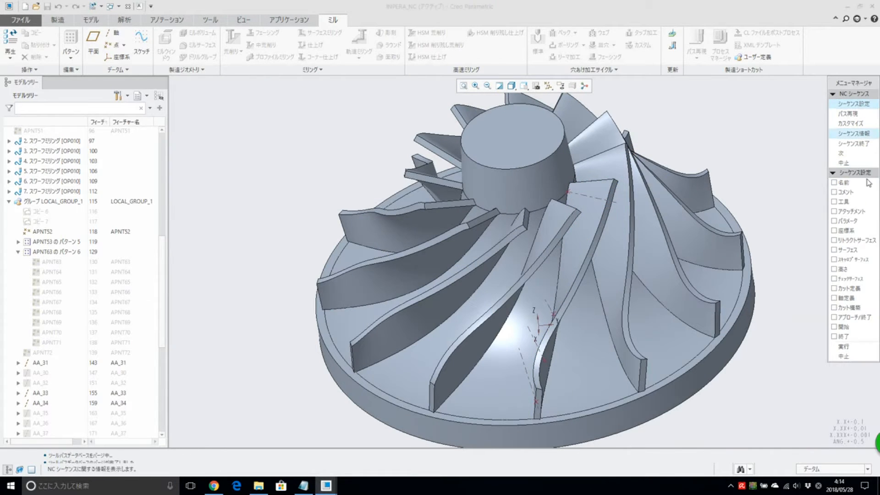
{"action": "left_click", "coordinate": [844, 347]}
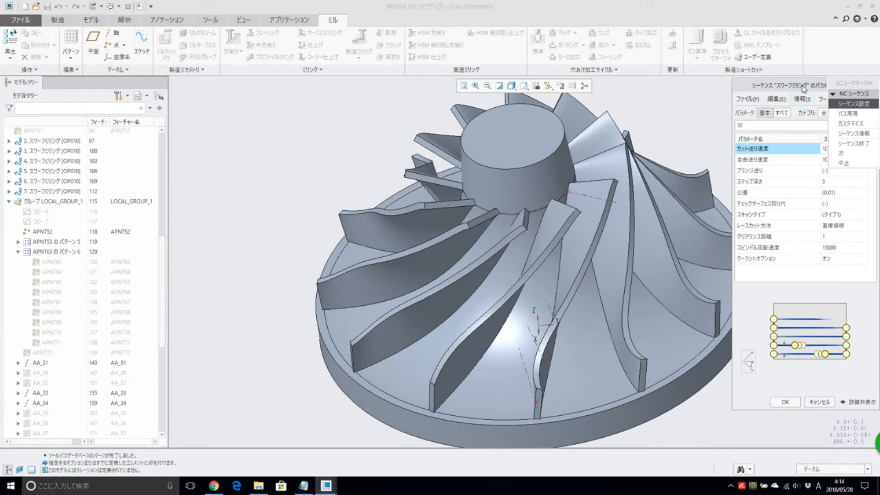
{"action": "left_click_drag", "start_coordinate": [803, 88], "coordinate": [742, 86]}
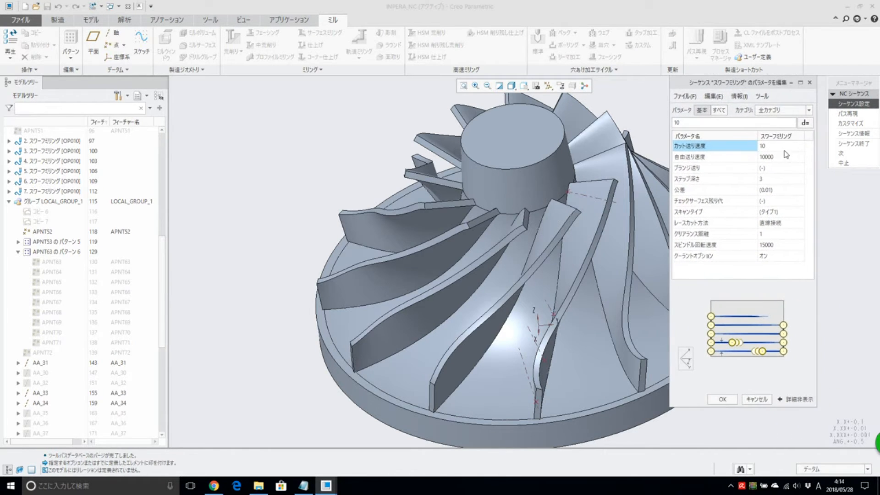
{"action": "left_click", "coordinate": [785, 146]}
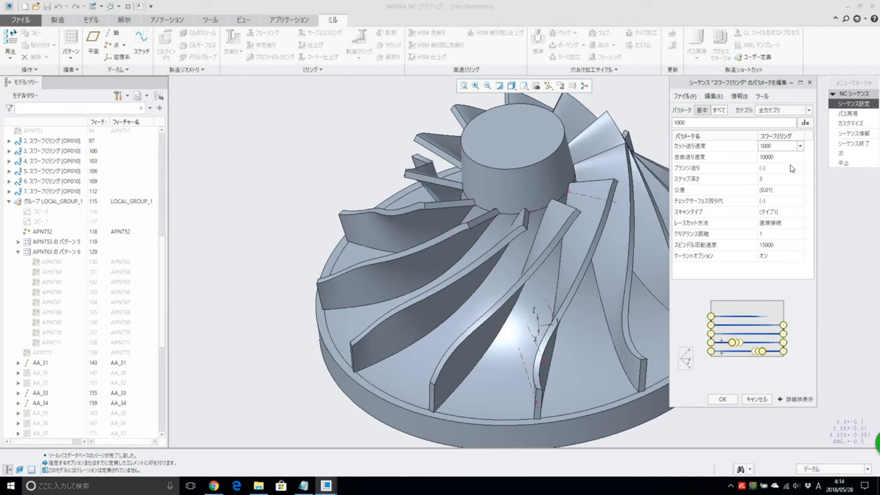
{"action": "left_click", "coordinate": [789, 156]}
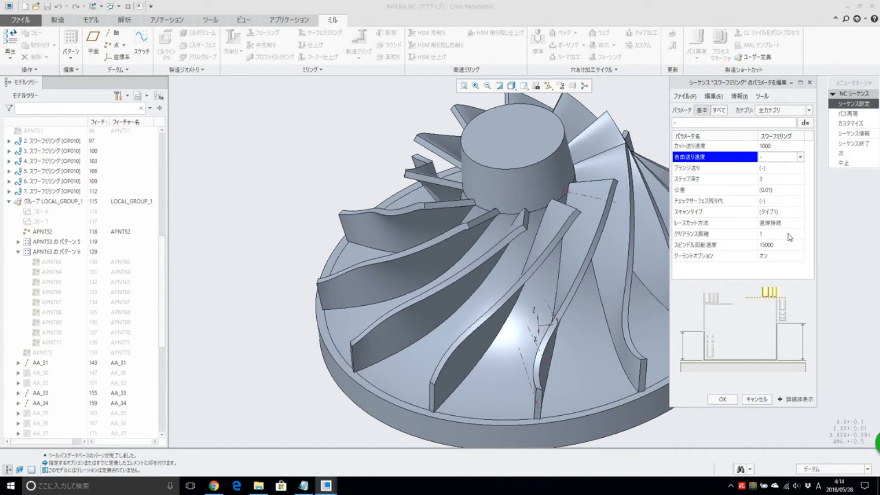
Set the step depth (ステップ深さ) to 0.3 and accept the sequence parameters.
{"action": "left_click", "coordinate": [787, 180]}
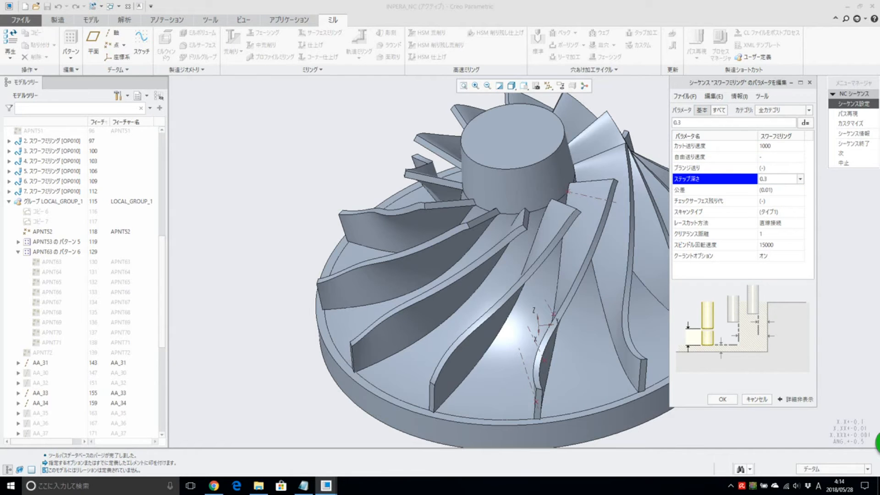
{"action": "key", "text": "Return"}
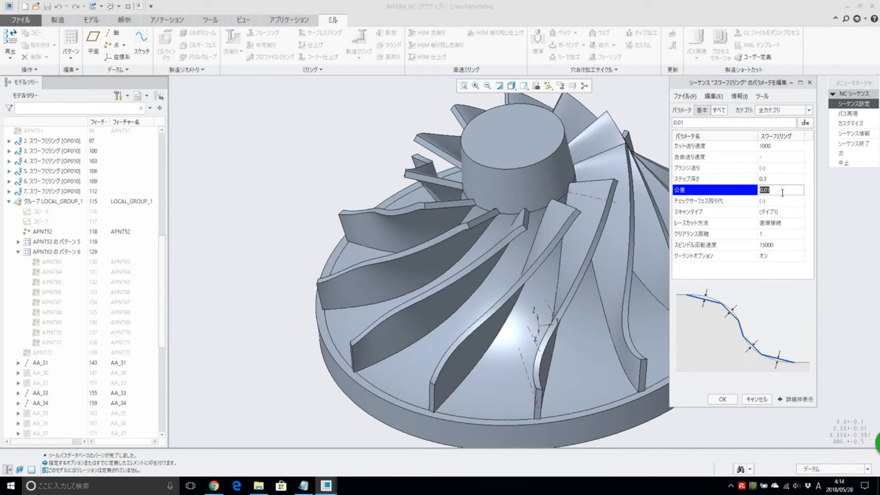
{"action": "left_click", "coordinate": [724, 399]}
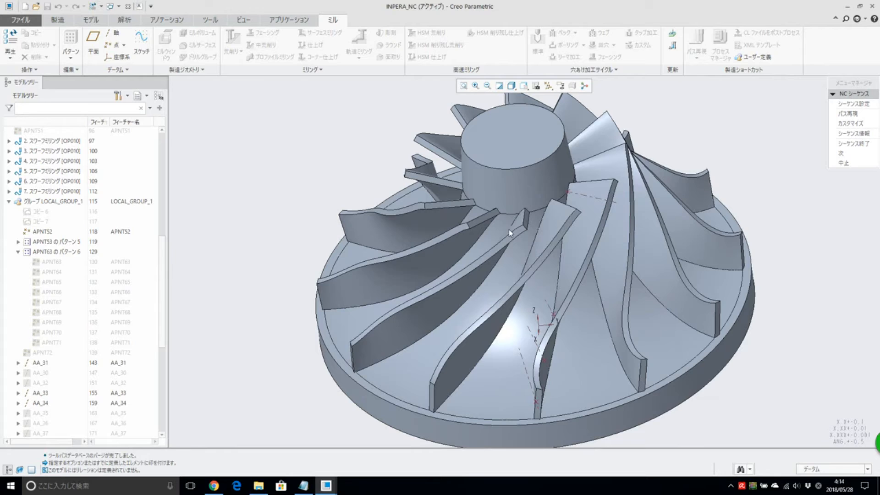
Hide the datum axes (軸表示) and datum points (点表示) in the graphics view.
{"action": "scroll", "coordinate": [509, 229], "scroll_direction": "up", "scroll_amount": 2}
{"action": "middle_click_drag", "start_coordinate": [523, 252], "coordinate": [536, 274]}
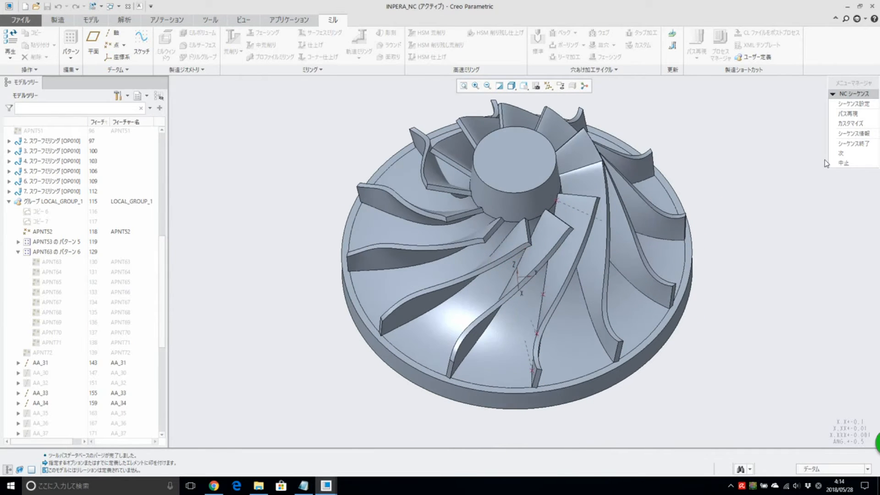
{"action": "left_click", "coordinate": [549, 86]}
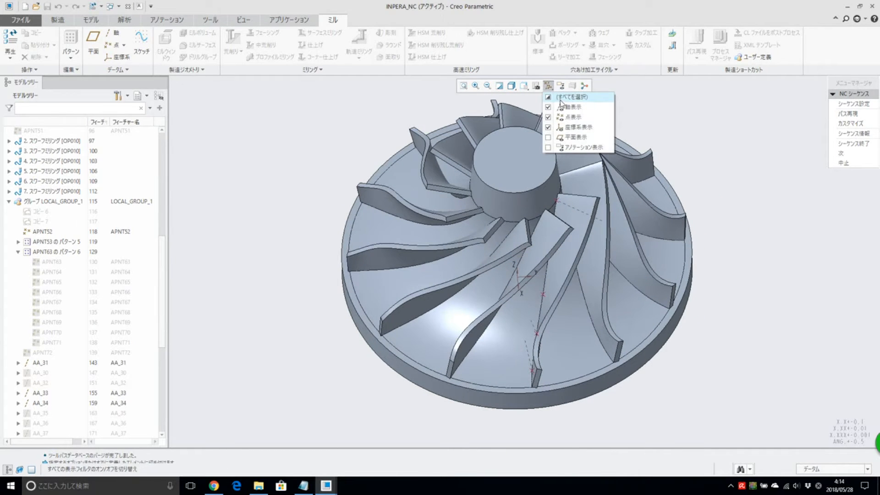
{"action": "left_click", "coordinate": [562, 109]}
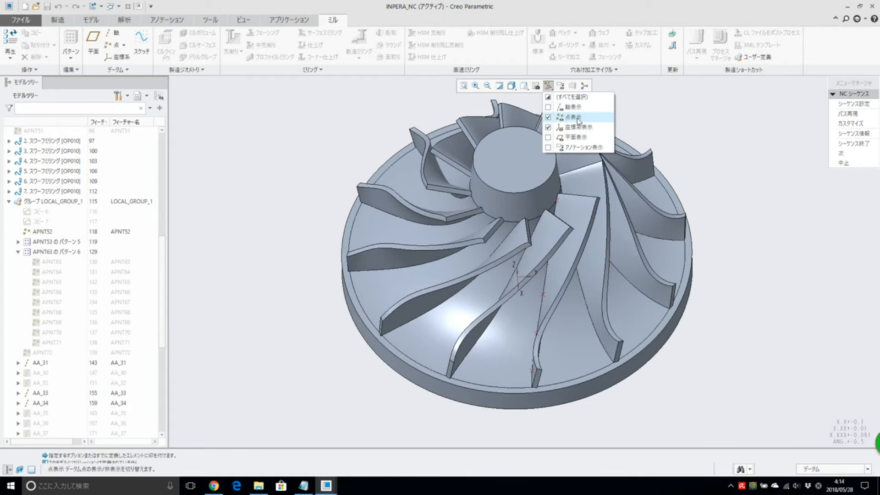
{"action": "left_click", "coordinate": [568, 117]}
Compute the swarf milling tool path again, play it on screen (スクリーンプレイ), and raise the display speed during playback.
{"action": "left_click", "coordinate": [848, 114]}
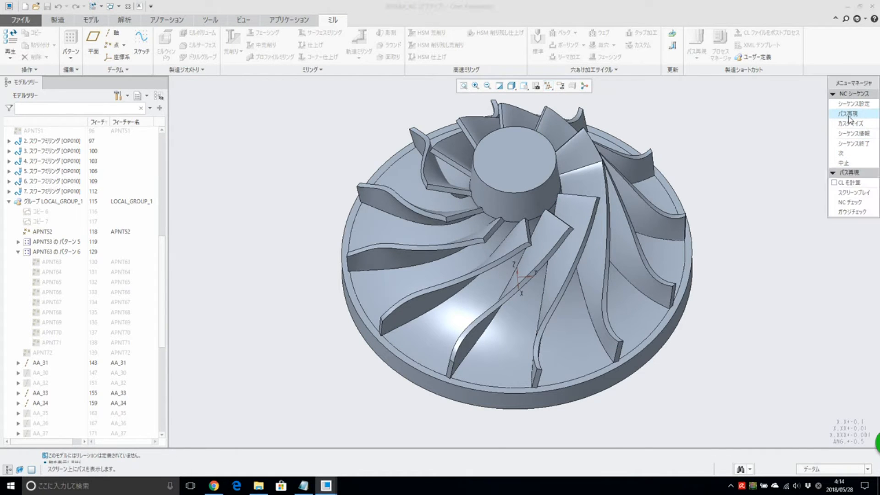
{"action": "left_click", "coordinate": [846, 193]}
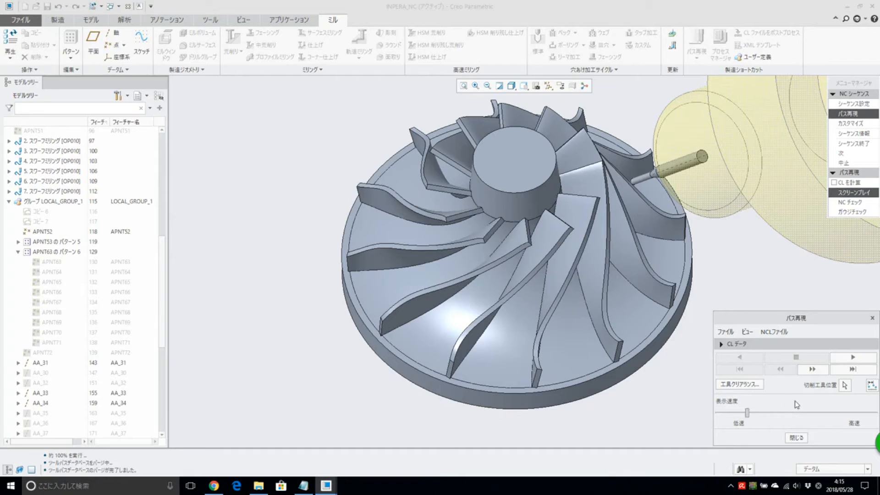
{"action": "left_click", "coordinate": [852, 358]}
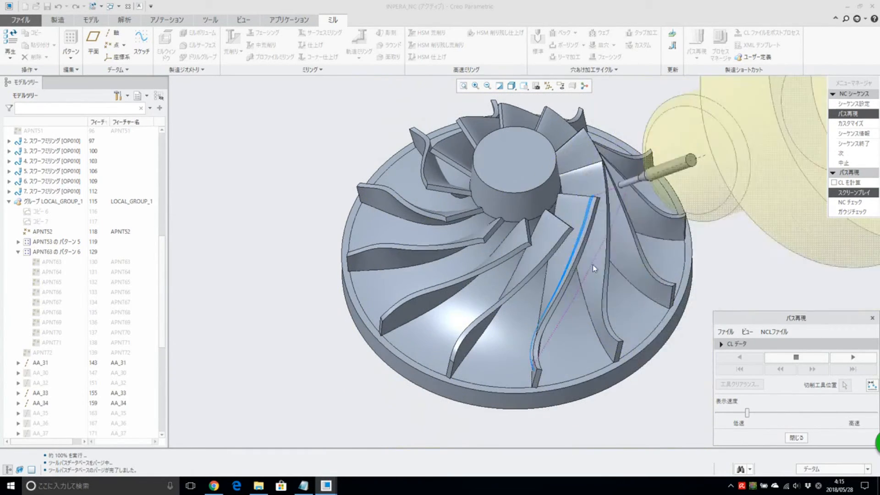
{"action": "scroll", "coordinate": [541, 266], "scroll_direction": "down", "scroll_amount": 2}
{"action": "scroll", "coordinate": [518, 255], "scroll_direction": "up", "scroll_amount": 1}
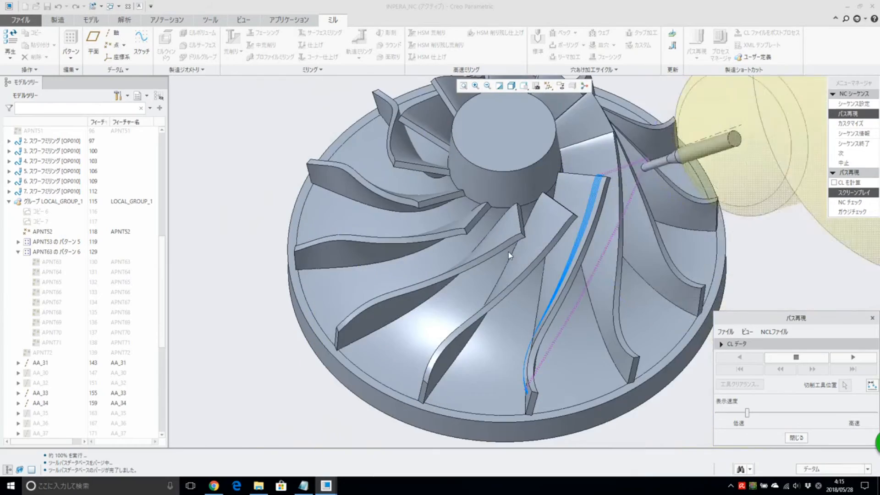
{"action": "middle_click_drag", "start_coordinate": [508, 252], "coordinate": [501, 230]}
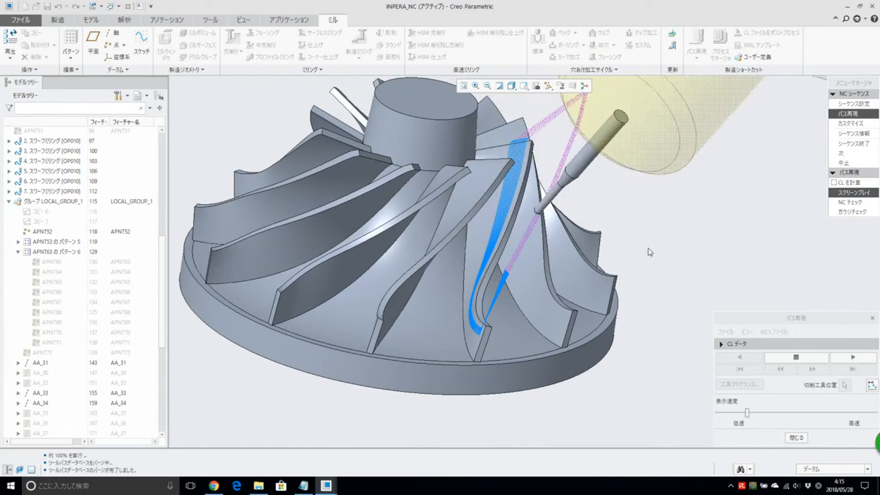
{"action": "left_click", "coordinate": [748, 412]}
{"action": "left_click_drag", "start_coordinate": [749, 413], "coordinate": [770, 412]}
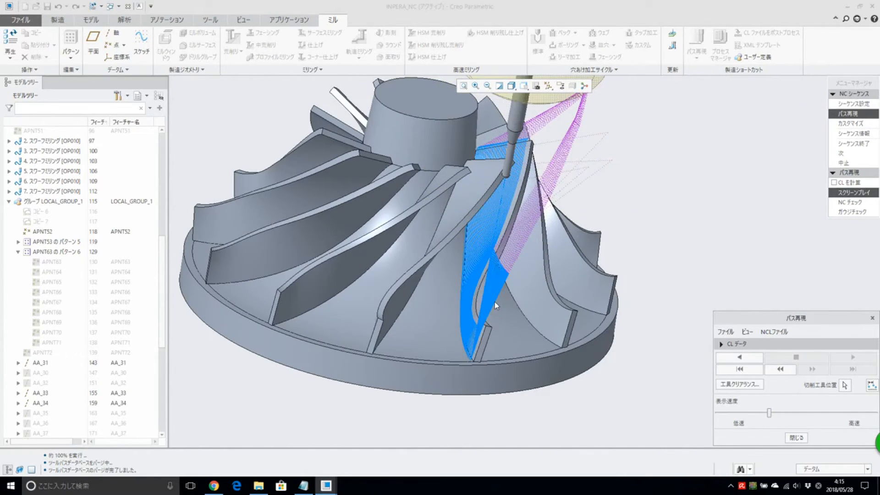
Inspect the full tool path around the blade, then close the playback and complete the NC sequence (シーケンス終了).
{"action": "scroll", "coordinate": [495, 301], "scroll_direction": "up", "scroll_amount": 1}
{"action": "mouse_move", "coordinate": [495, 301]}
{"action": "middle_mouse_down"}
{"action": "mouse_move", "coordinate": [535, 362]}
{"action": "mouse_move", "coordinate": [476, 318]}
{"action": "mouse_move", "coordinate": [494, 315]}
{"action": "middle_mouse_up"}
{"action": "middle_click_drag", "start_coordinate": [563, 355], "coordinate": [588, 376]}
{"action": "scroll", "coordinate": [561, 302], "scroll_direction": "down", "scroll_amount": 2}
{"action": "mouse_move", "coordinate": [540, 300]}
{"action": "middle_mouse_down"}
{"action": "mouse_move", "coordinate": [444, 247]}
{"action": "mouse_move", "coordinate": [514, 292]}
{"action": "mouse_move", "coordinate": [515, 279]}
{"action": "middle_mouse_up"}
{"action": "scroll", "coordinate": [511, 281], "scroll_direction": "up", "scroll_amount": 3}
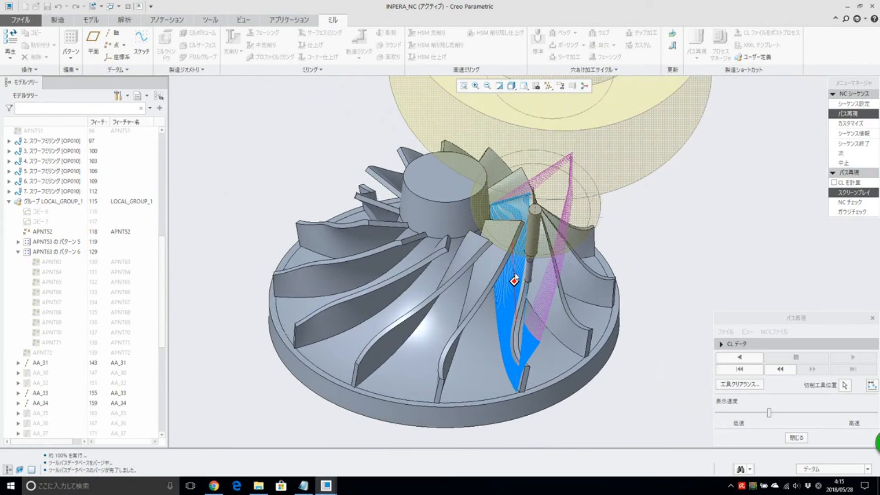
{"action": "left_click", "coordinate": [801, 438]}
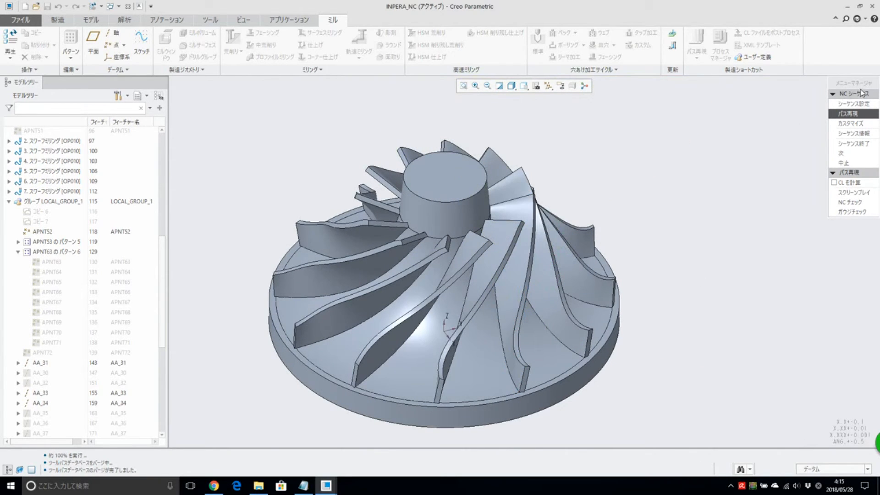
{"action": "left_click", "coordinate": [865, 144]}
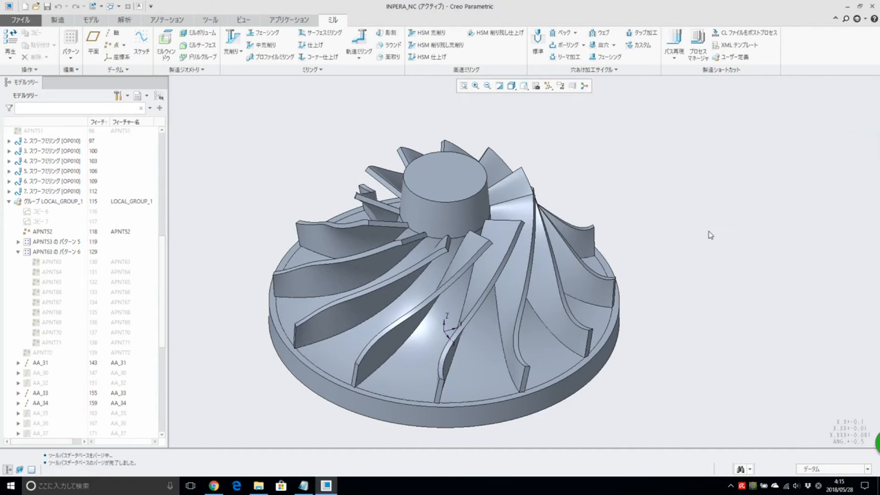
Pattern swarf milling sequence 28 about the coordinate system's Z axis (軸), with 12 members spread equally over 360°.
{"action": "scroll", "coordinate": [67, 314], "scroll_direction": "down", "scroll_amount": 8}
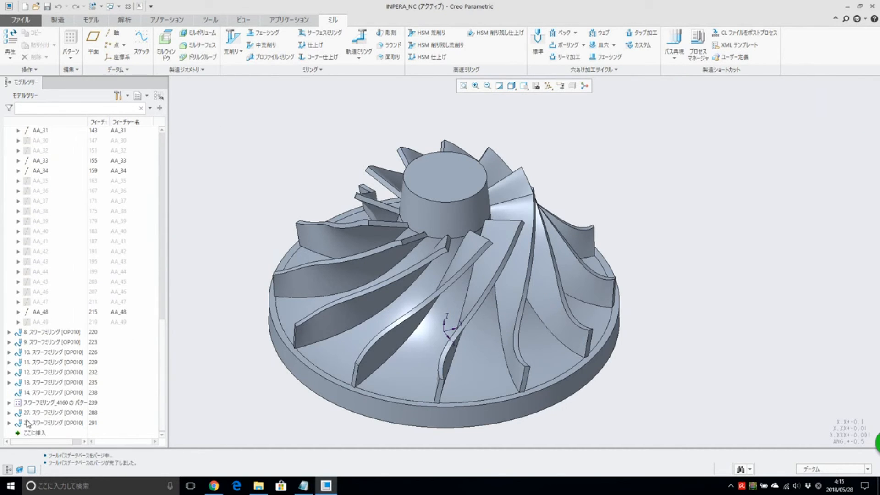
{"action": "left_click", "coordinate": [28, 423]}
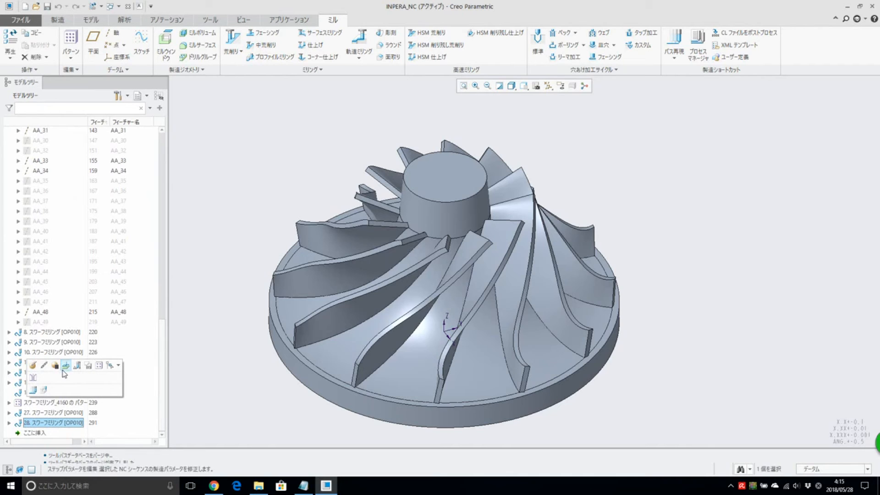
{"action": "left_click", "coordinate": [99, 366]}
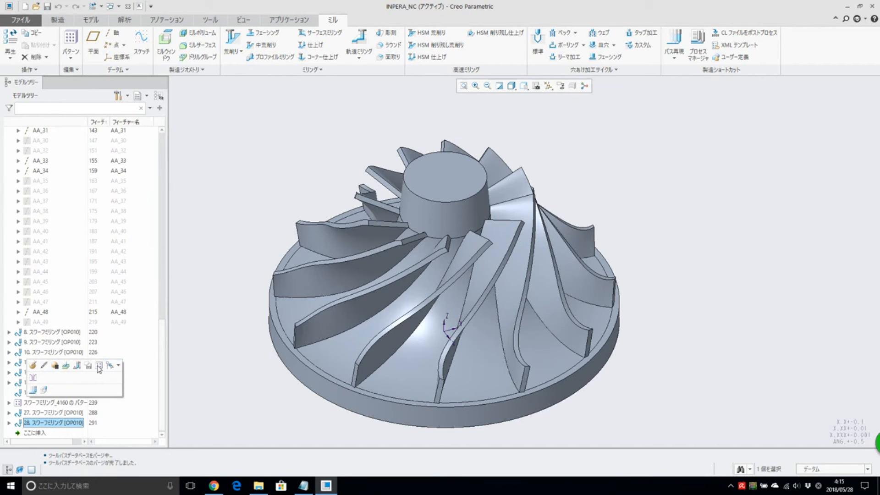
{"action": "left_click", "coordinate": [99, 366]}
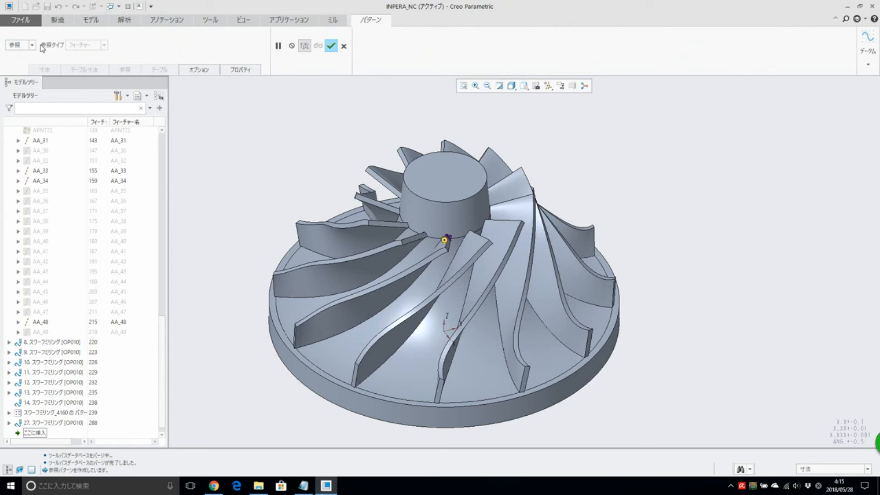
{"action": "left_click", "coordinate": [32, 45]}
{"action": "left_click", "coordinate": [16, 70]}
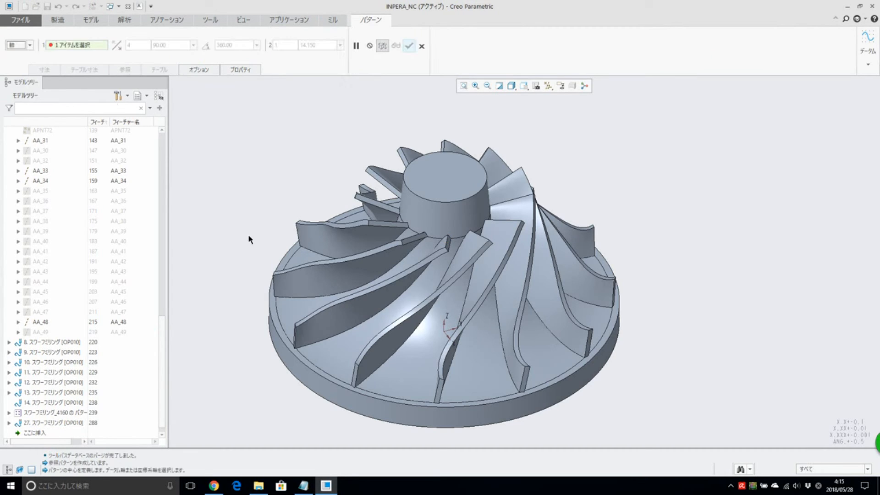
{"action": "left_click", "coordinate": [447, 323]}
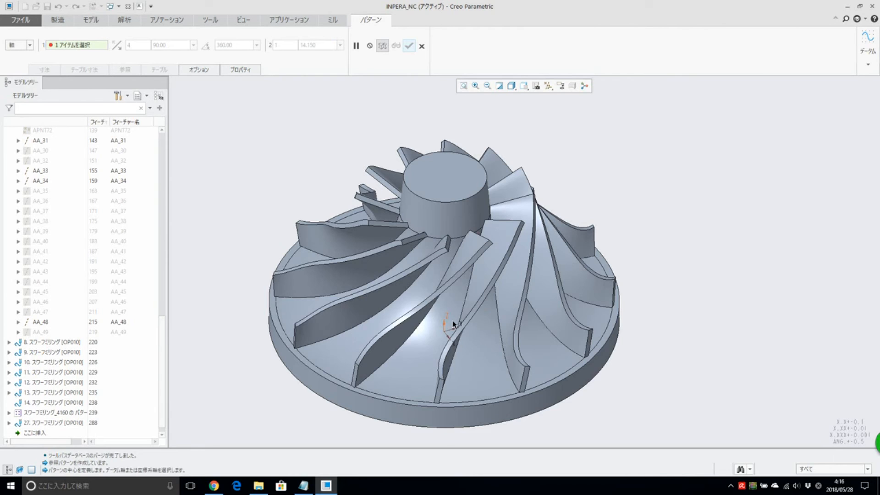
{"action": "left_click", "coordinate": [205, 46]}
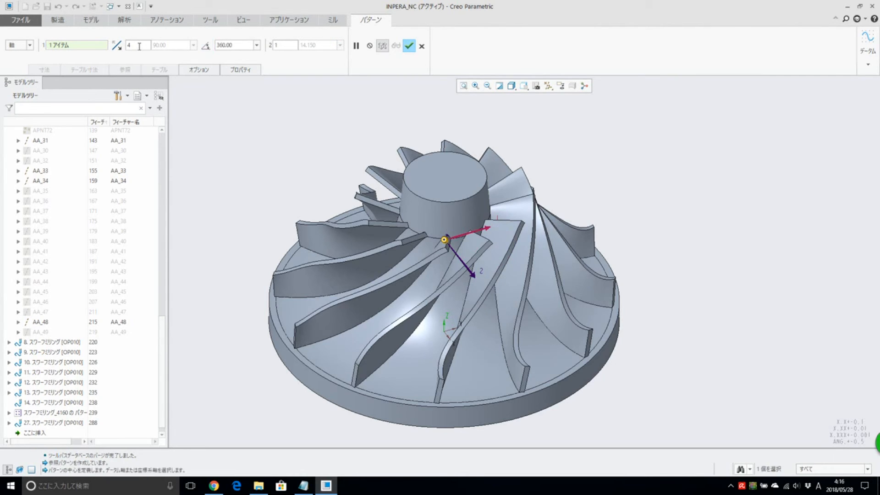
{"action": "type", "text": "12"}
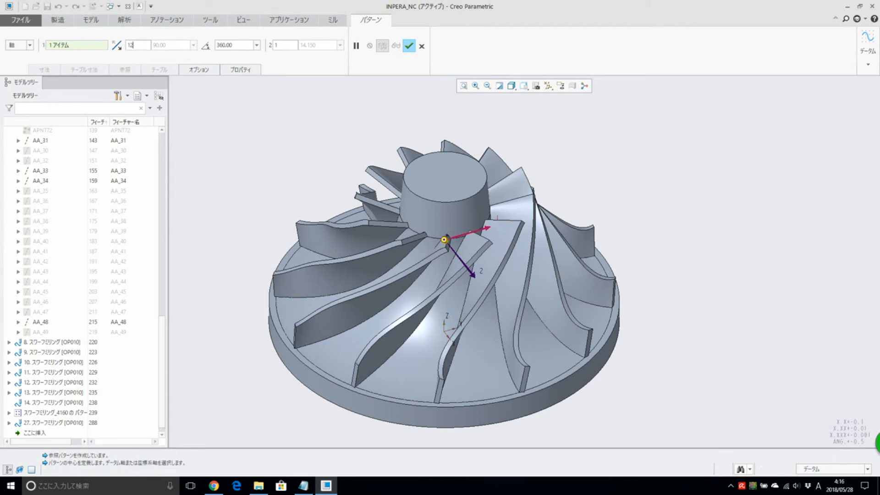
{"action": "left_click", "coordinate": [409, 46]}
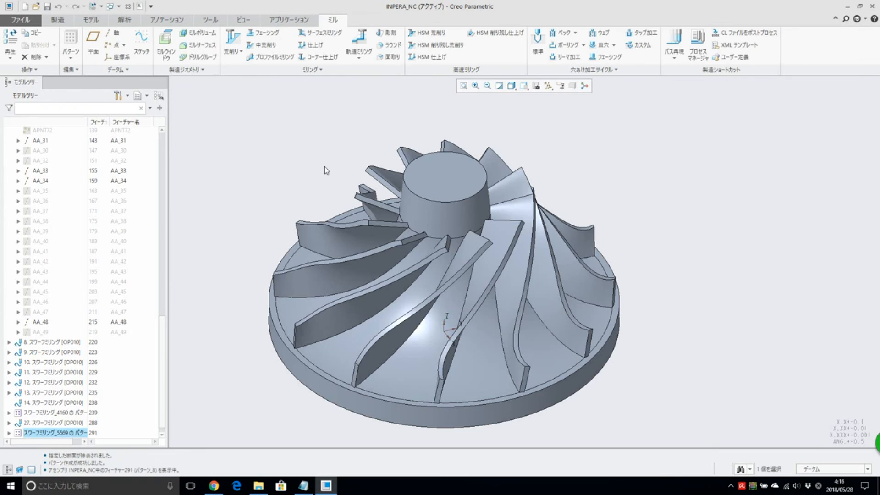
Play the tool path of the new swarf milling pattern, slowing the display speed to watch the second blade before raising it.
{"action": "middle_click_drag", "start_coordinate": [324, 171], "coordinate": [331, 252]}
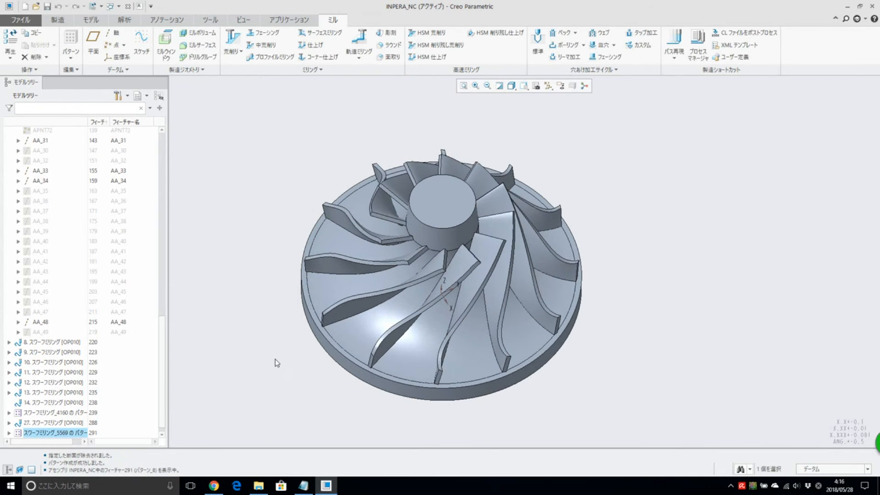
{"action": "right_click", "coordinate": [37, 432]}
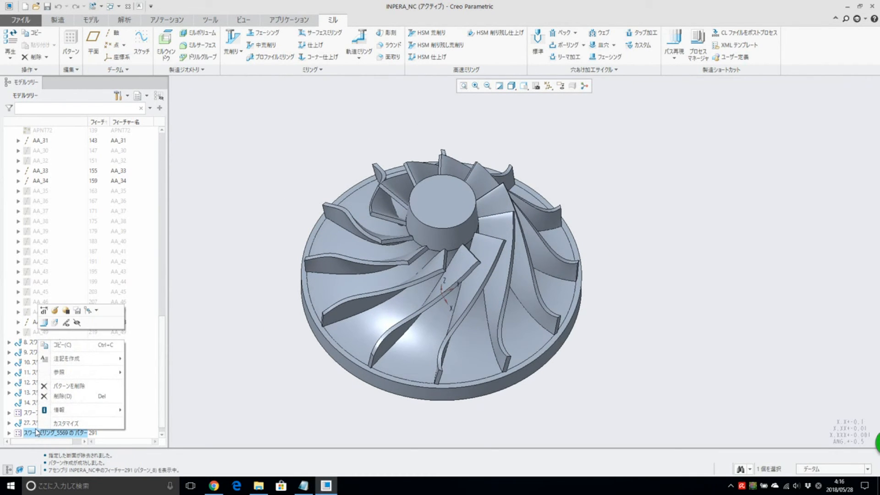
{"action": "left_click", "coordinate": [44, 323]}
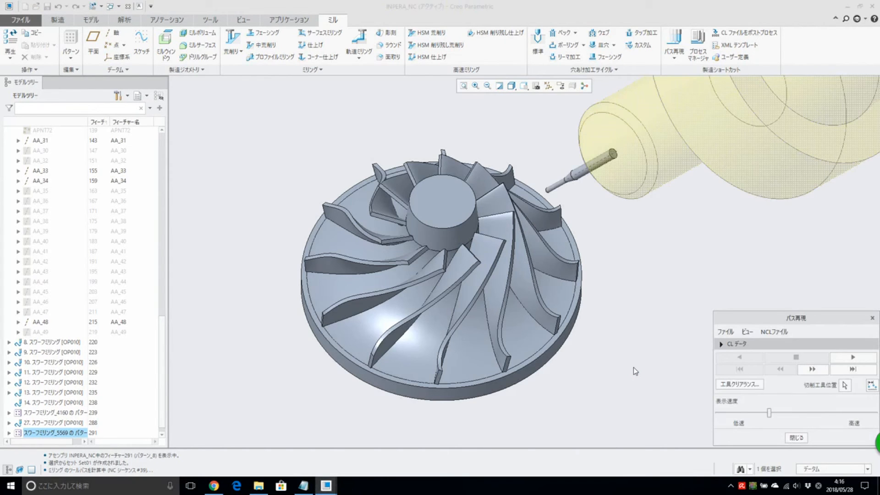
{"action": "left_click", "coordinate": [846, 358]}
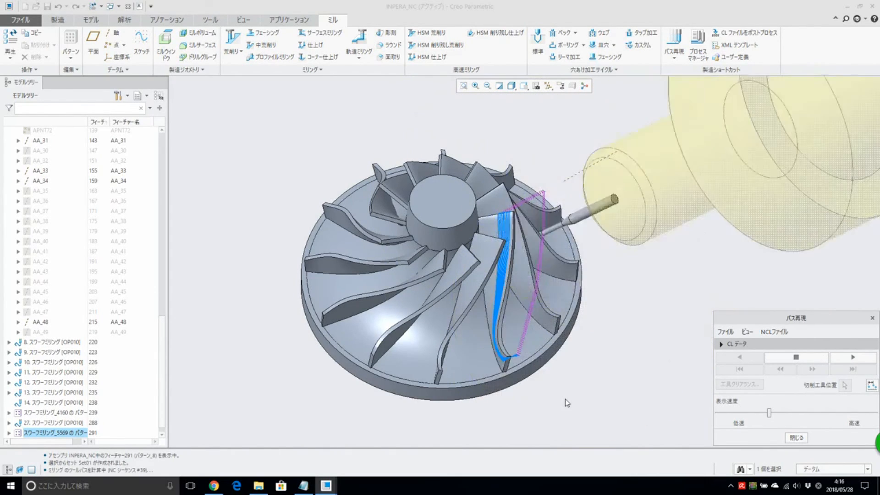
{"action": "mouse_move", "coordinate": [588, 397]}
{"action": "middle_mouse_down"}
{"action": "mouse_move", "coordinate": [589, 377]}
{"action": "mouse_move", "coordinate": [586, 392]}
{"action": "mouse_move", "coordinate": [516, 386]}
{"action": "mouse_move", "coordinate": [521, 397]}
{"action": "mouse_move", "coordinate": [487, 222]}
{"action": "mouse_move", "coordinate": [474, 273]}
{"action": "mouse_move", "coordinate": [459, 248]}
{"action": "middle_mouse_up"}
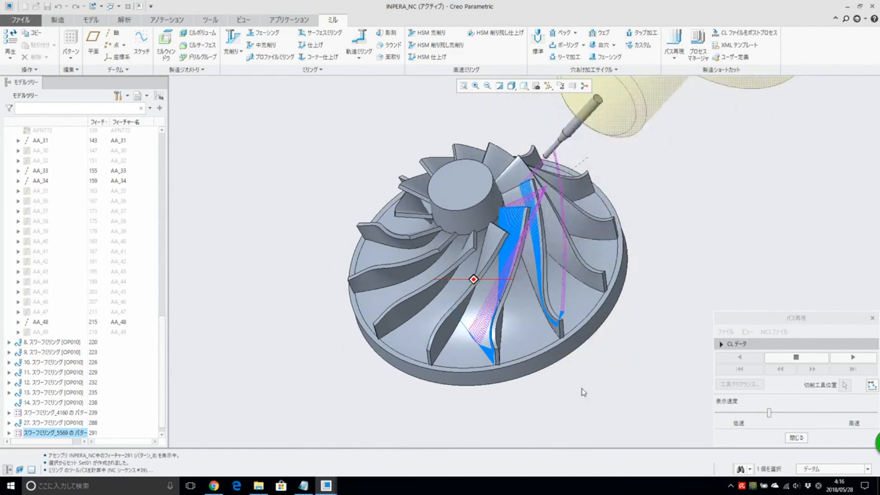
{"action": "left_click_drag", "start_coordinate": [769, 413], "coordinate": [723, 414]}
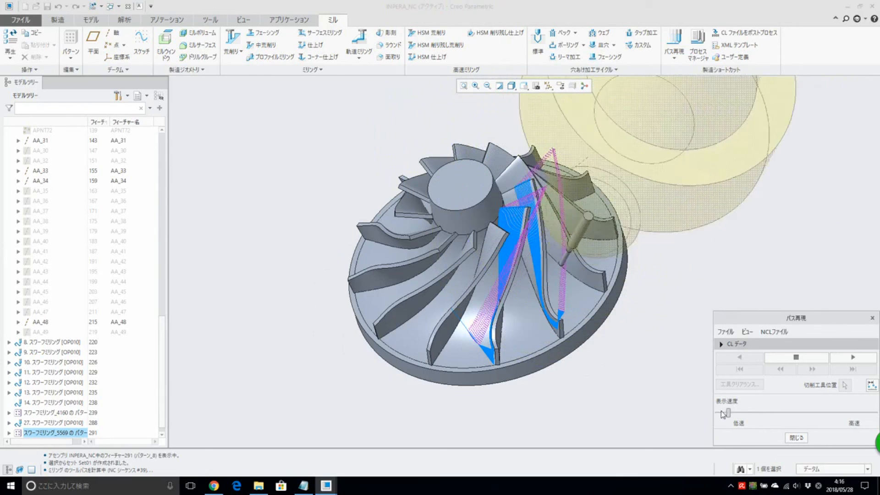
{"action": "mouse_move", "coordinate": [530, 325]}
{"action": "middle_mouse_down"}
{"action": "mouse_move", "coordinate": [547, 300]}
{"action": "mouse_move", "coordinate": [494, 302]}
{"action": "mouse_move", "coordinate": [526, 317]}
{"action": "middle_mouse_up"}
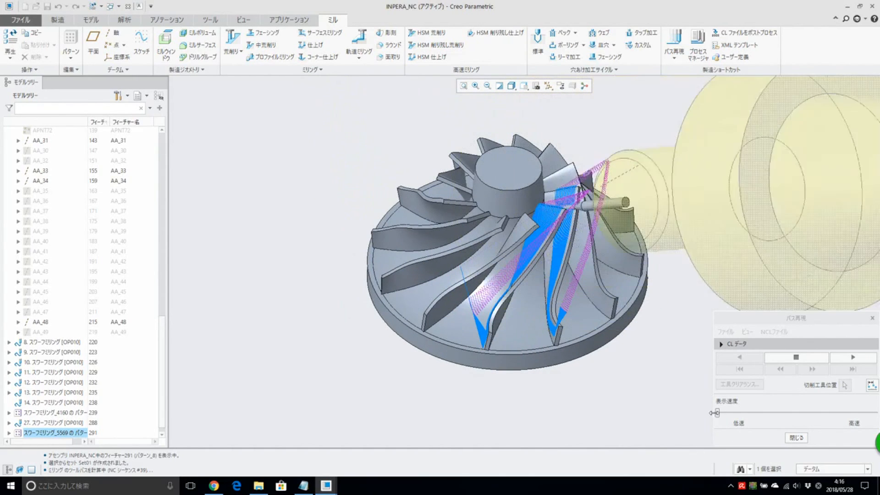
{"action": "left_click_drag", "start_coordinate": [718, 414], "coordinate": [801, 417]}
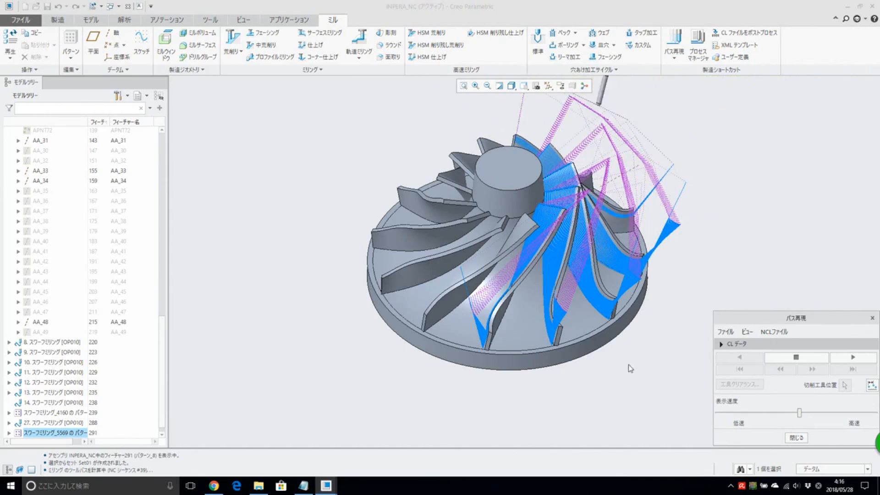
Examine the patterned tool paths across all the impeller blades and close the playback.
{"action": "middle_click_drag", "start_coordinate": [587, 307], "coordinate": [584, 336]}
{"action": "scroll", "coordinate": [551, 339], "scroll_direction": "down", "scroll_amount": 3}
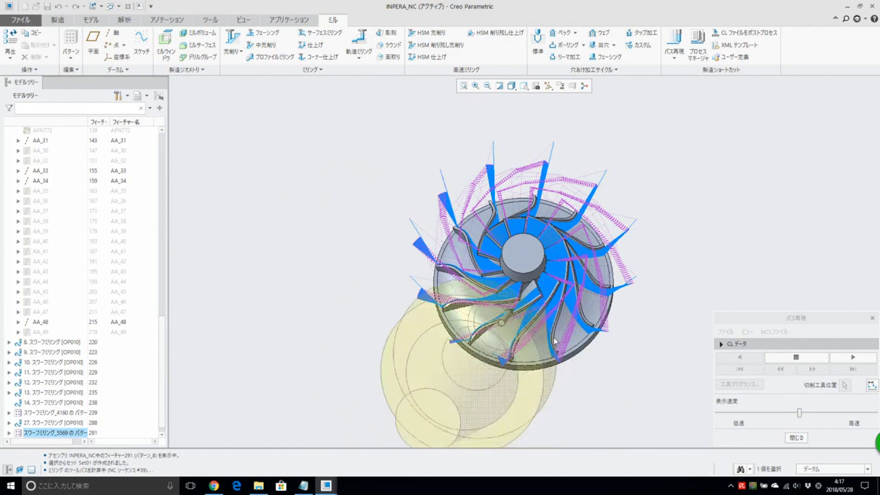
{"action": "scroll", "coordinate": [516, 319], "scroll_direction": "up", "scroll_amount": 4}
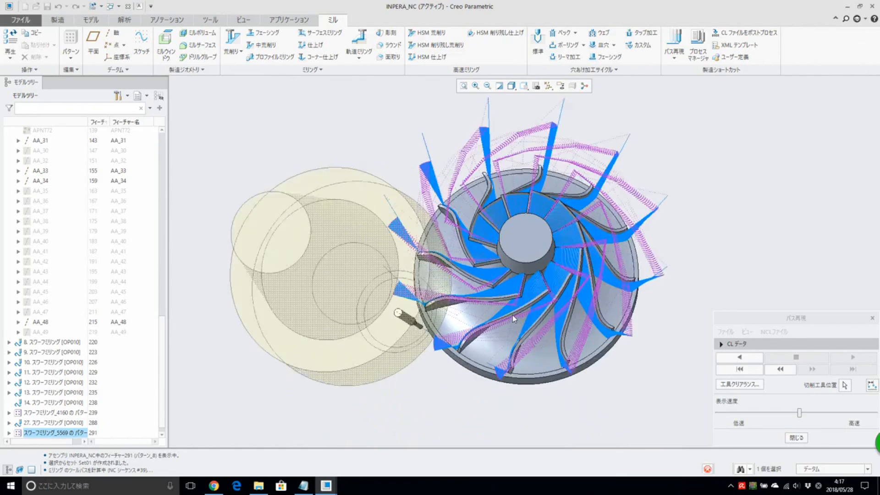
{"action": "middle_click_drag", "start_coordinate": [512, 289], "coordinate": [628, 415]}
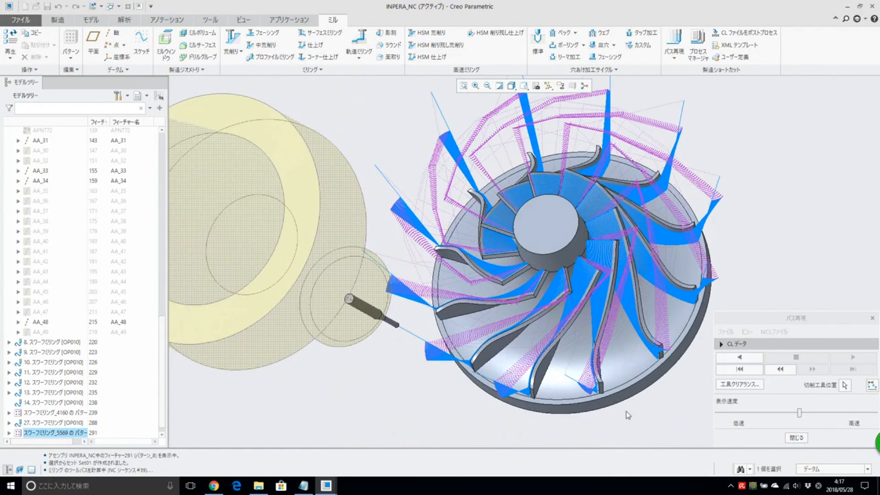
{"action": "left_click", "coordinate": [797, 438]}
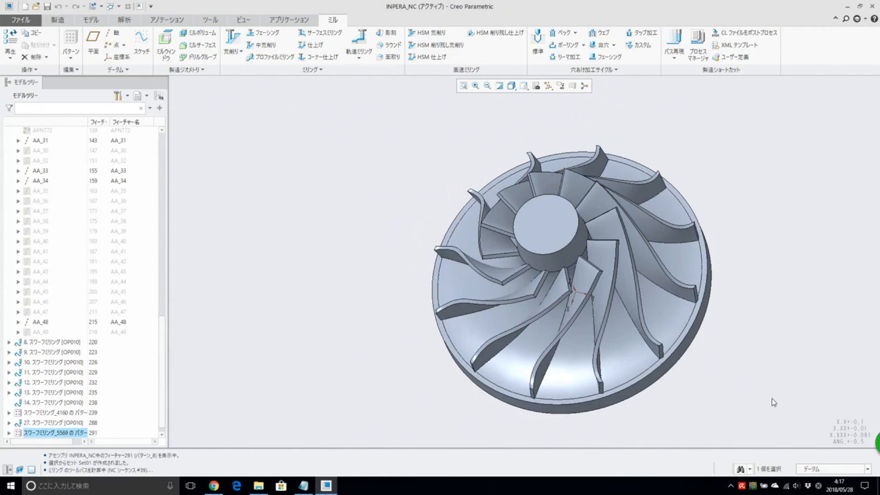